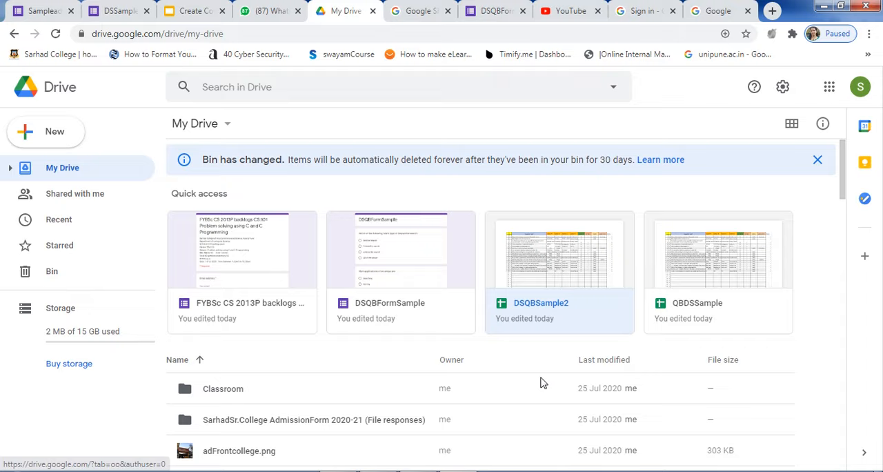
Create a new blank Google Sheets spreadsheet from My Drive.
scroll(544, 381, "down", 2)
scroll(545, 383, "down", 2)
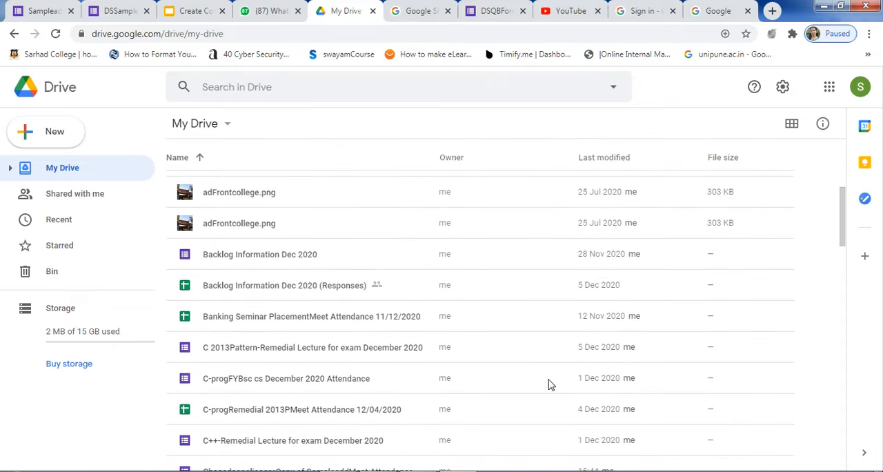
scroll(550, 385, "down", 3)
scroll(550, 384, "down", 3)
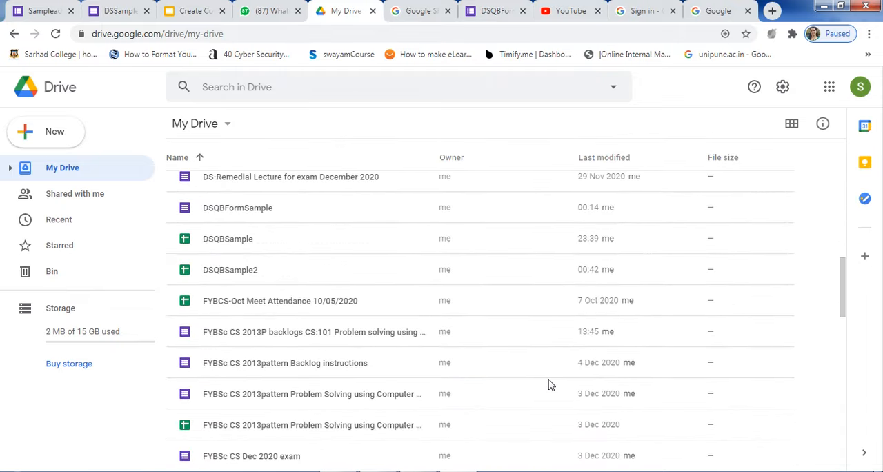
scroll(550, 384, "down", 2)
scroll(550, 384, "down", 3)
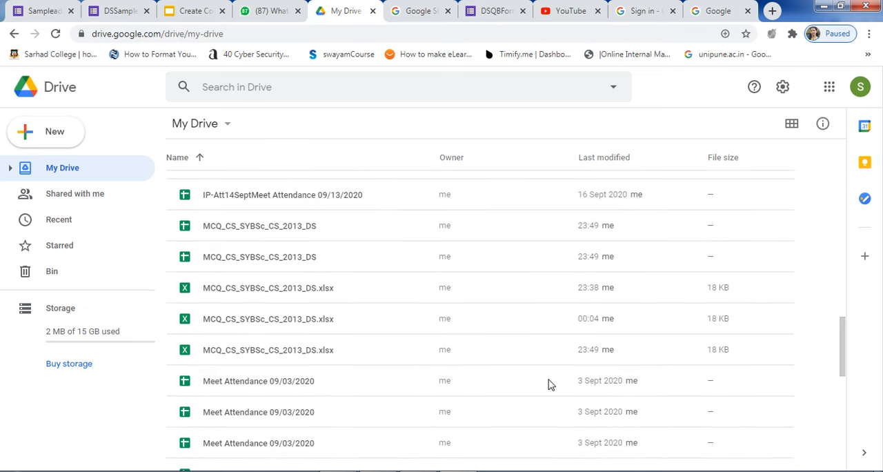
scroll(551, 384, "down", 1)
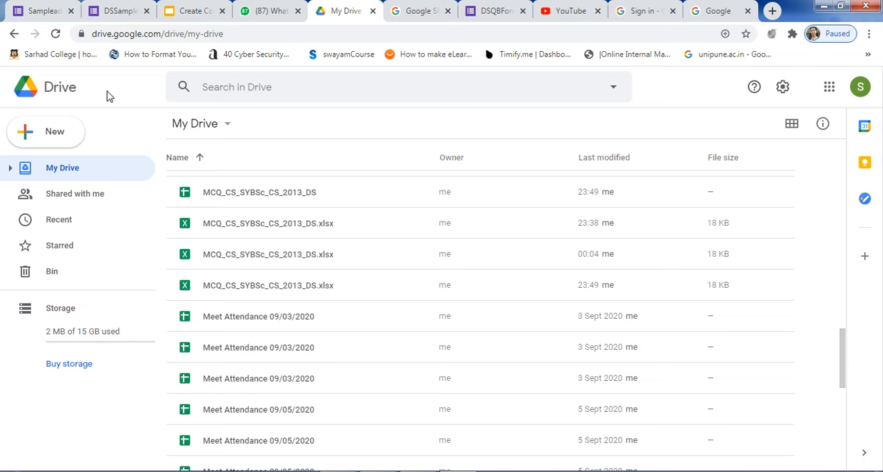
left_click(37, 143)
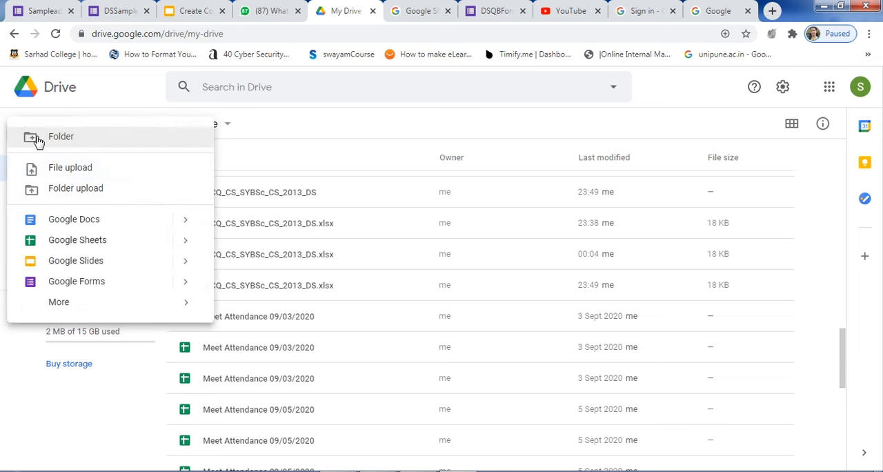
left_click(88, 247)
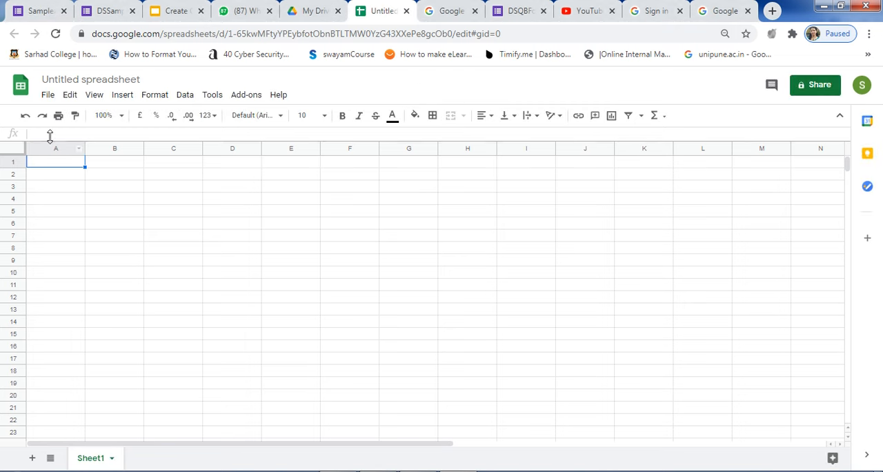
Start a file import into the blank spreadsheet and choose to upload a file from the device.
left_click(49, 97)
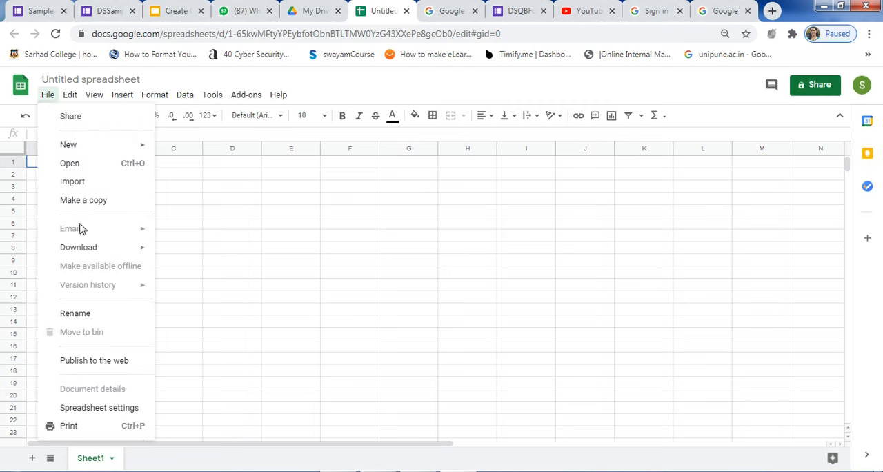
left_click(94, 182)
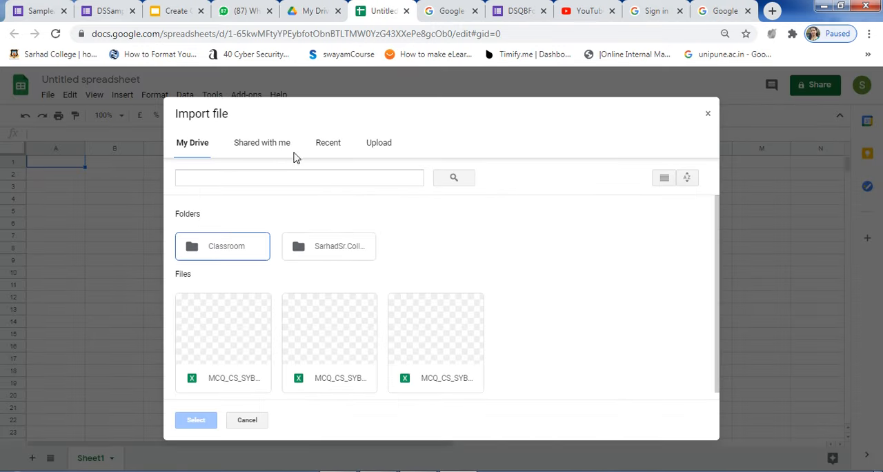
left_click(386, 148)
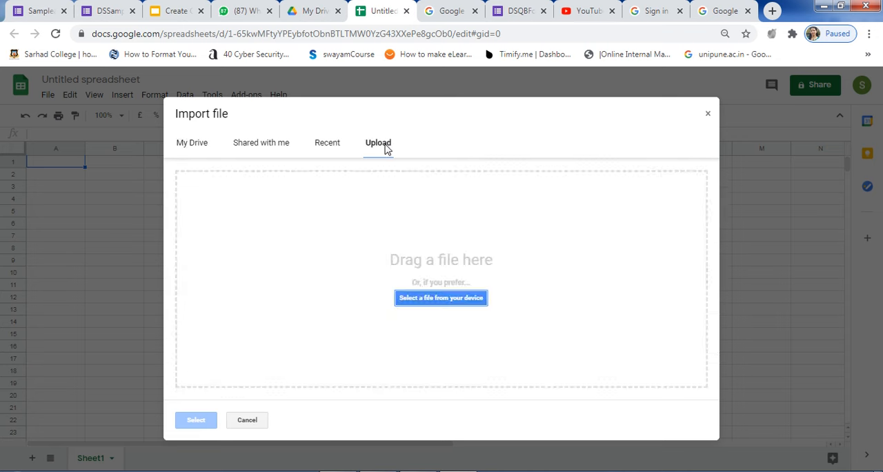
left_click(442, 299)
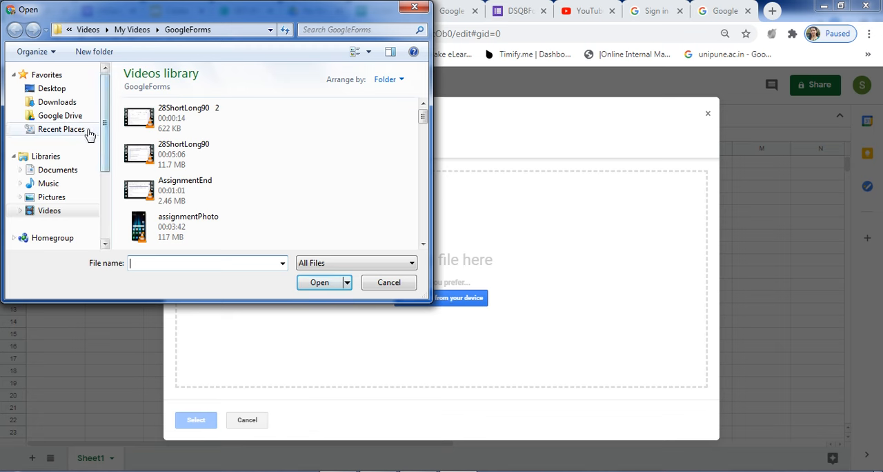
Upload MCQ_CS_SYBSc_CS_2013_DS1 from HODCS2020-21 > MCQ-Bcklogs on drive D and import its data with the Replace spreadsheet option.
scroll(95, 192, "down", 3)
scroll(95, 192, "up", 1)
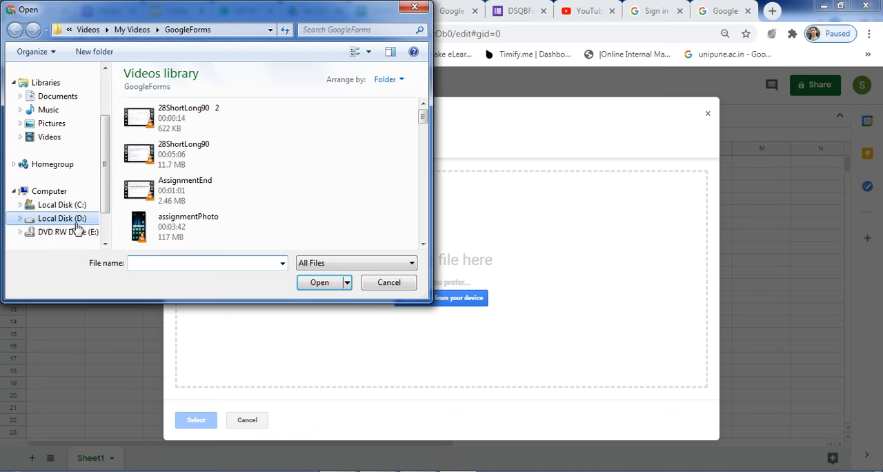
left_click(74, 220)
scroll(198, 179, "down", 10)
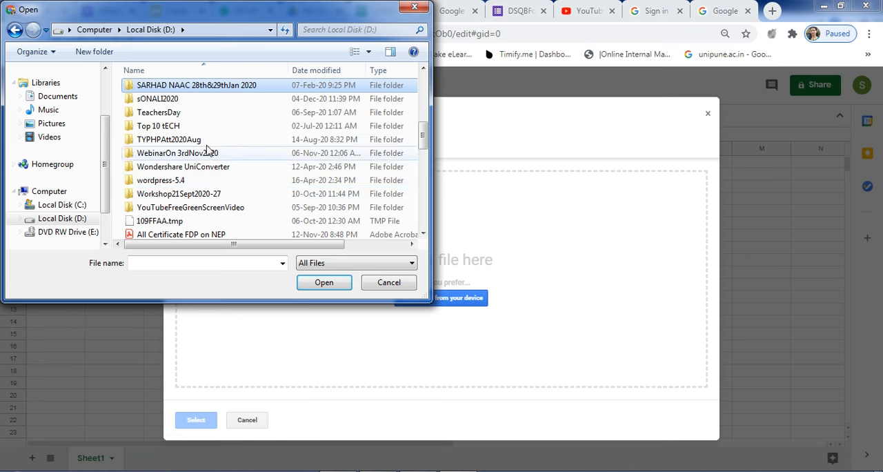
double_click(184, 103)
left_click(186, 171)
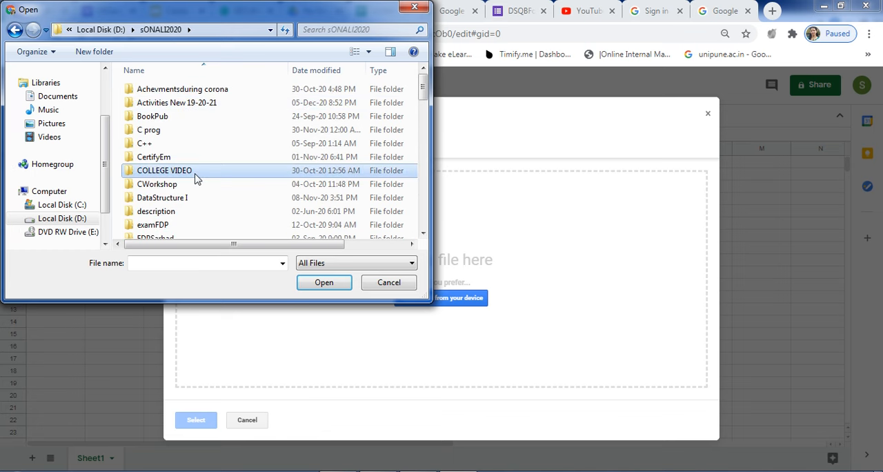
scroll(195, 178, "down", 4)
double_click(162, 89)
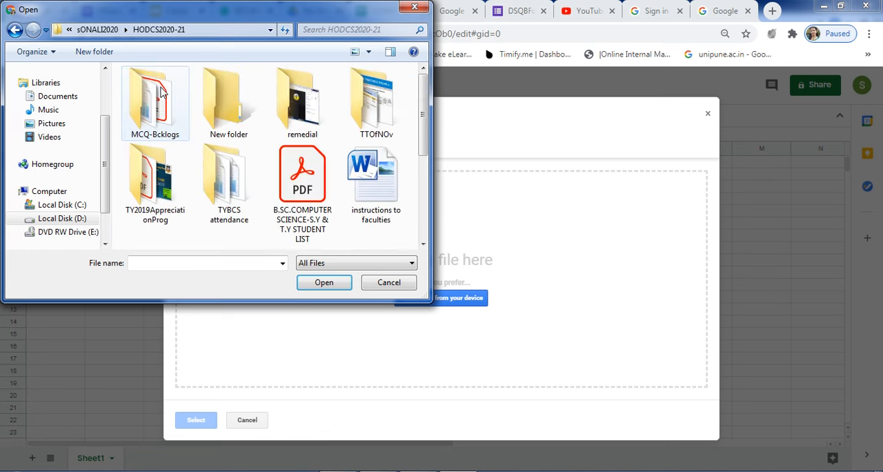
double_click(157, 123)
left_click(235, 184)
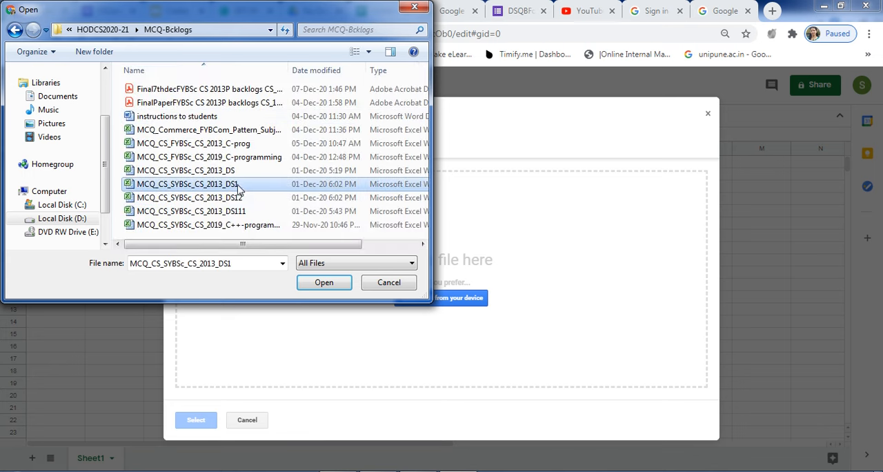
left_click(322, 283)
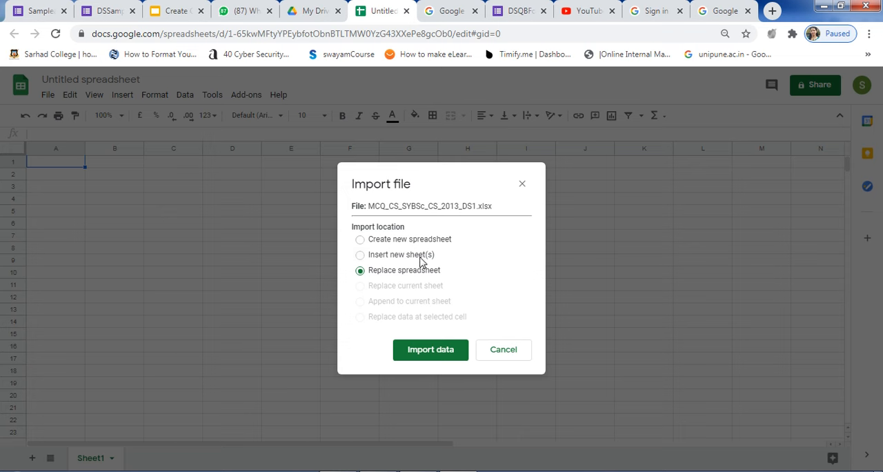
left_click(432, 353)
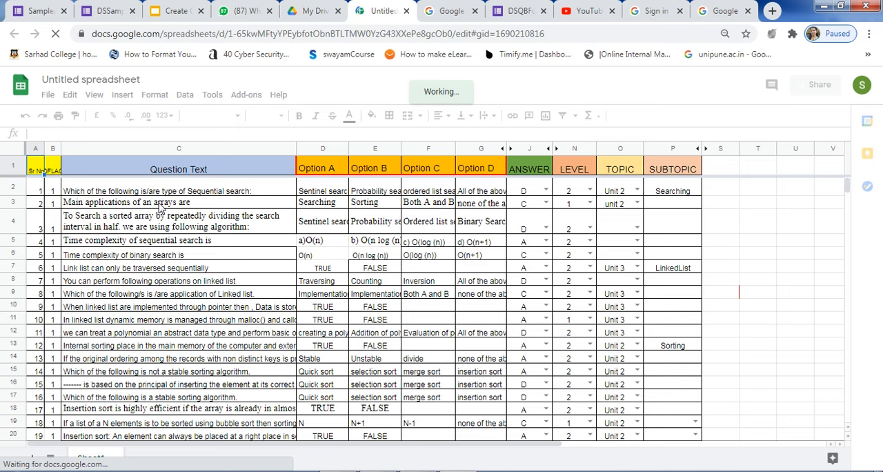
Rename the spreadsheet as SampleQBDS11.
left_click(93, 79)
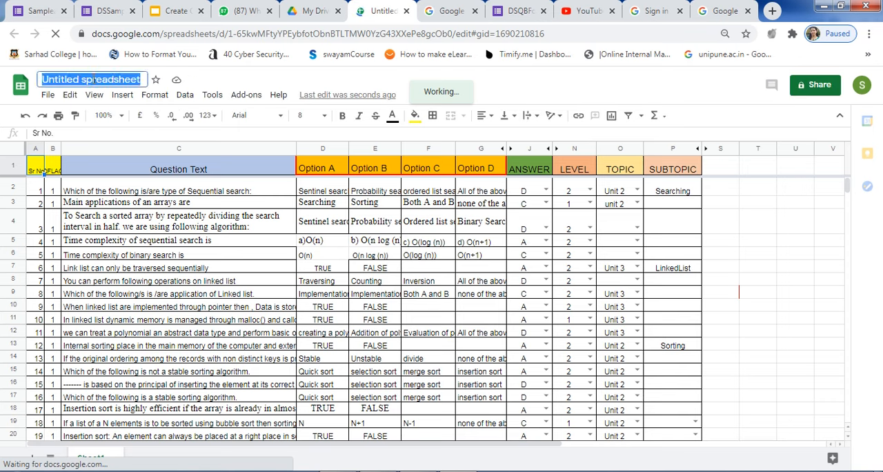
type("SampleQ")
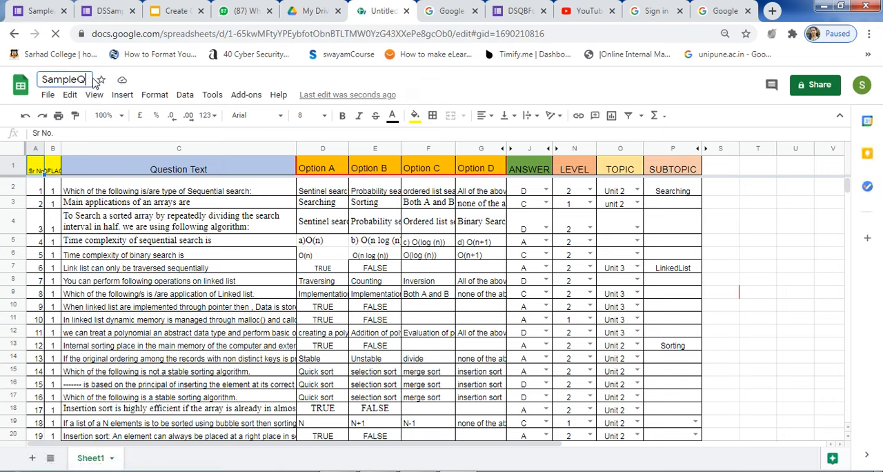
type("BDS")
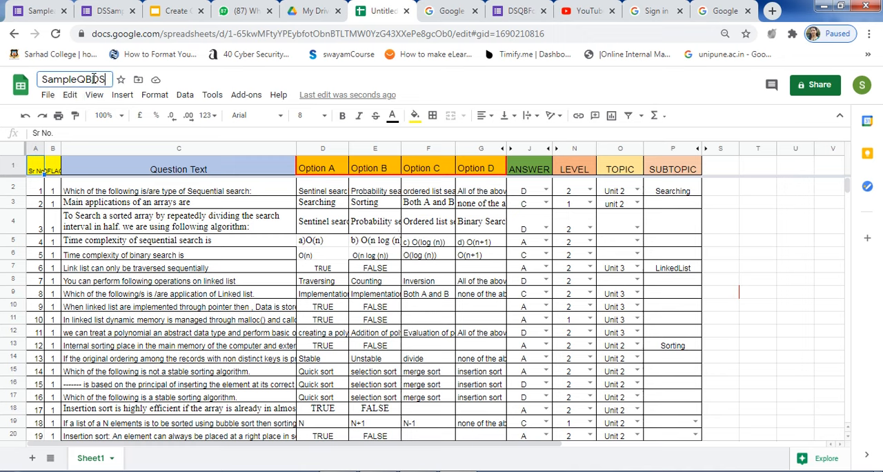
type("11")
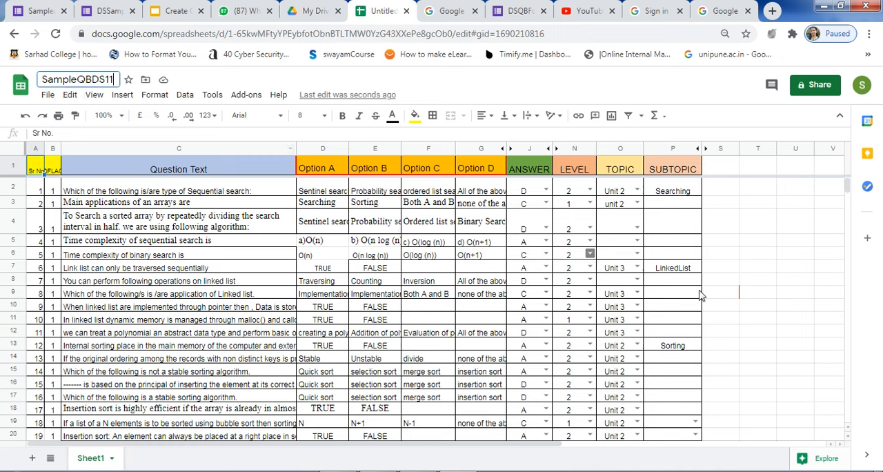
left_click(672, 293)
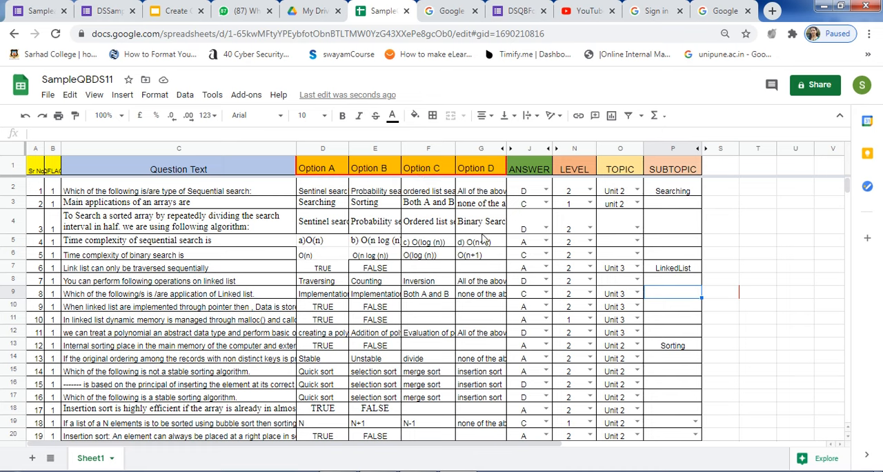
Add a Point heading in cell S1 and enter 1 for the first two questions beneath it.
left_click(718, 171)
type("Point")
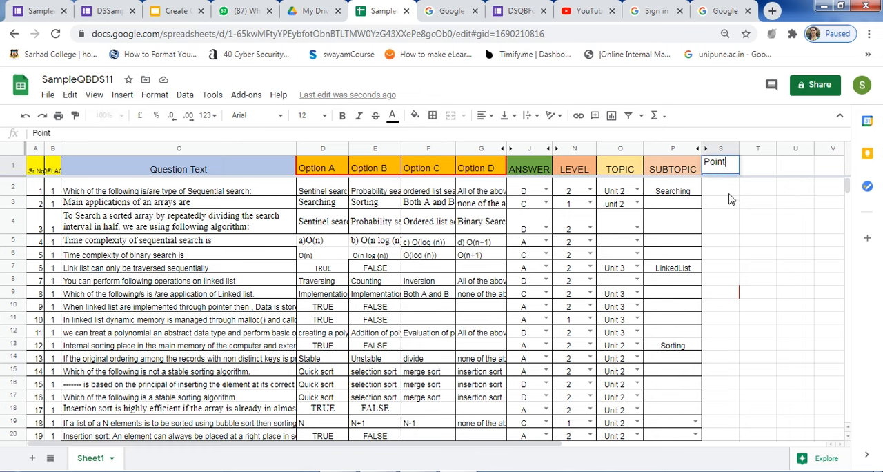
key("Return")
type("1")
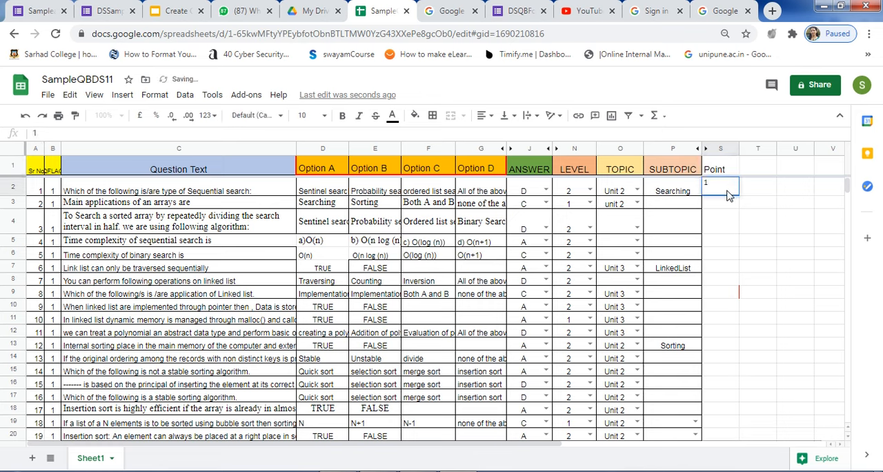
key("Return")
type("1")
Fill the value 1 down the Point column for the remaining questions.
left_click(743, 230)
left_click_drag(729, 195, 720, 272)
left_click_drag(638, 278, 638, 278)
scroll(536, 304, "up", 8)
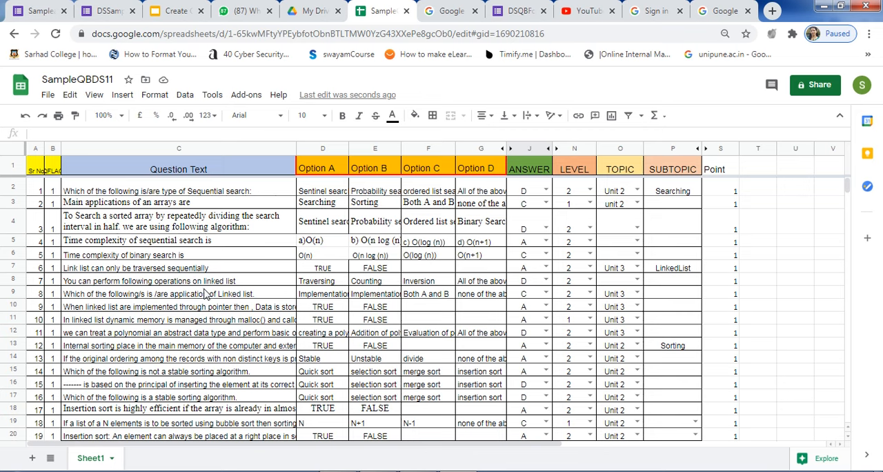
Search the add-on marketplace for Form Builder for Sheets and open that add-on's details page.
left_click(255, 100)
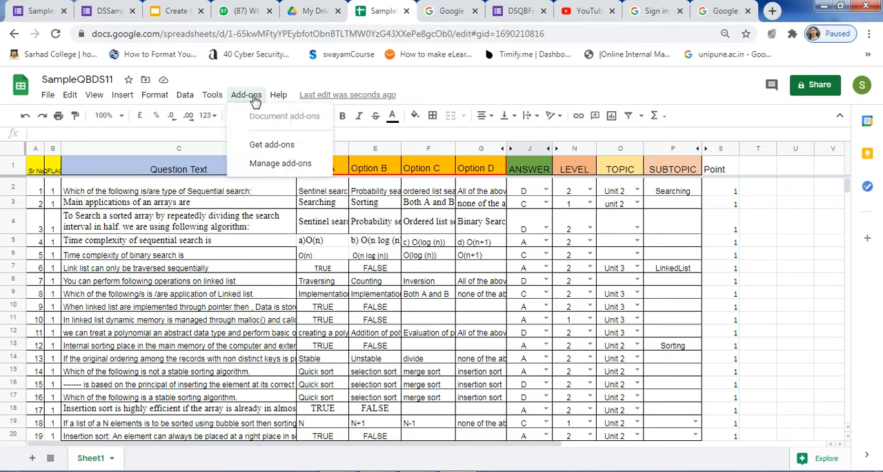
left_click(275, 166)
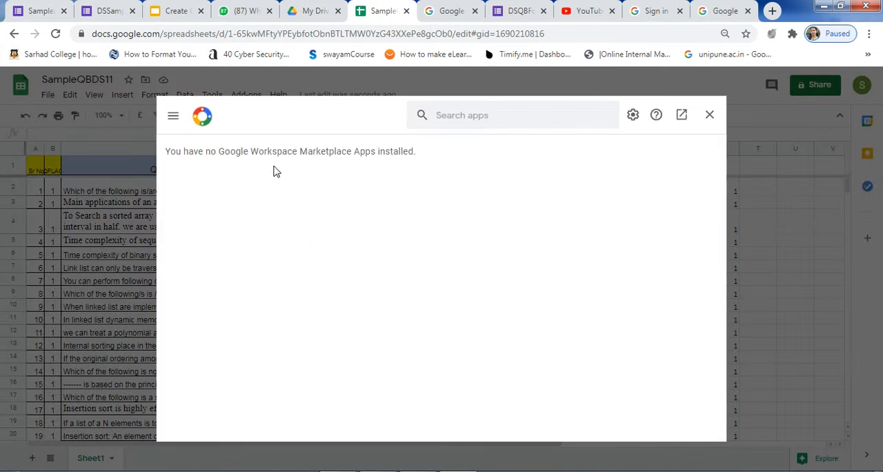
left_click(482, 118)
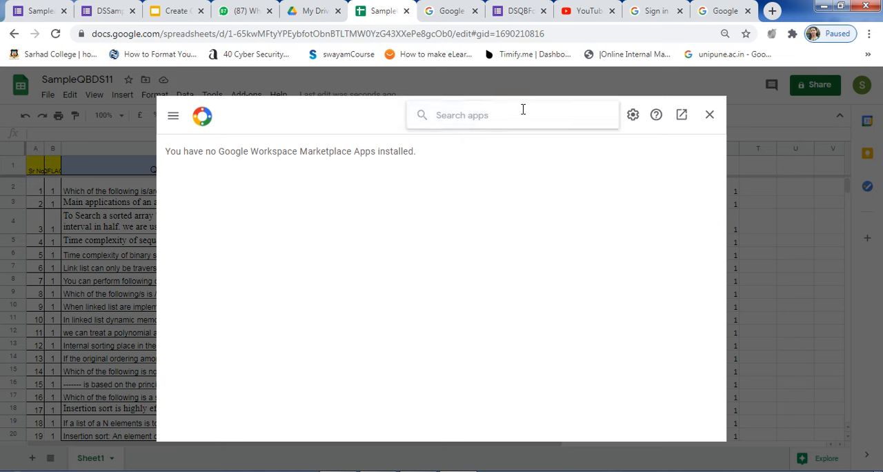
type("form bui")
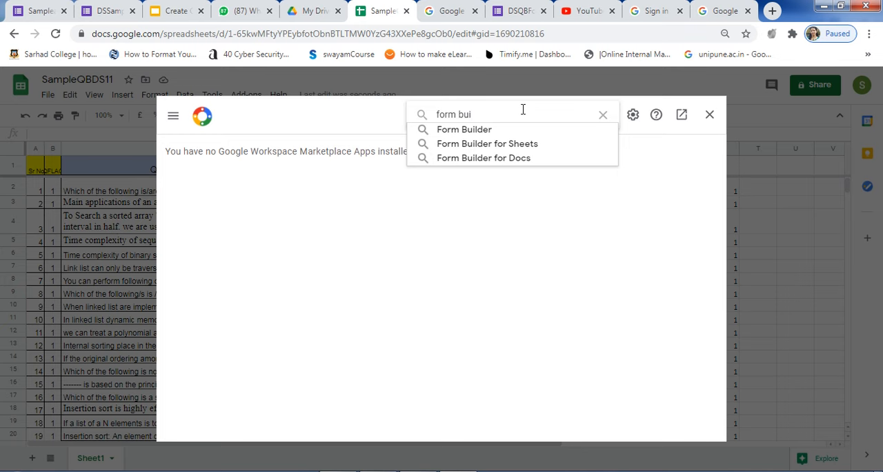
left_click(529, 151)
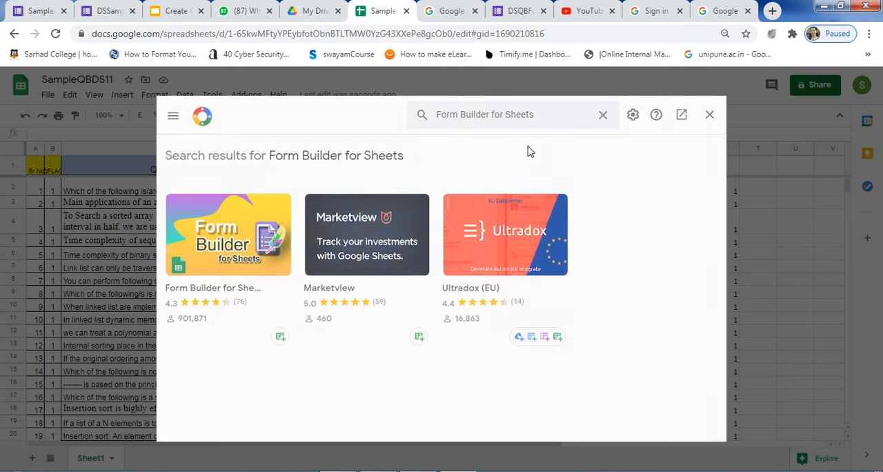
left_click(235, 220)
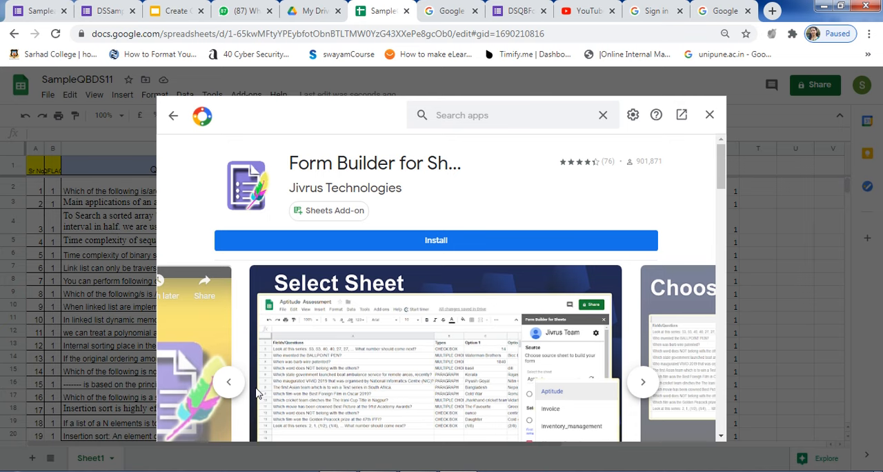
Browse the add-on's preview images, start installing Form Builder for Sheets and agree to continue to the permission request.
left_click(656, 387)
left_click(655, 387)
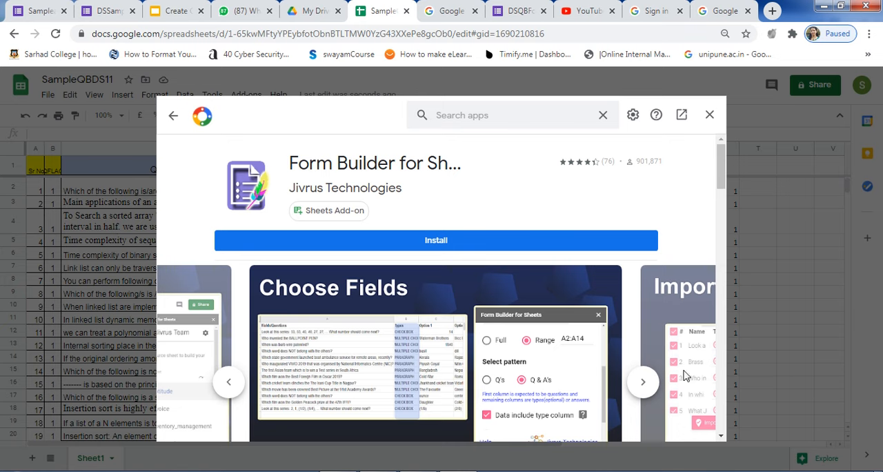
left_click(639, 385)
left_click(642, 391)
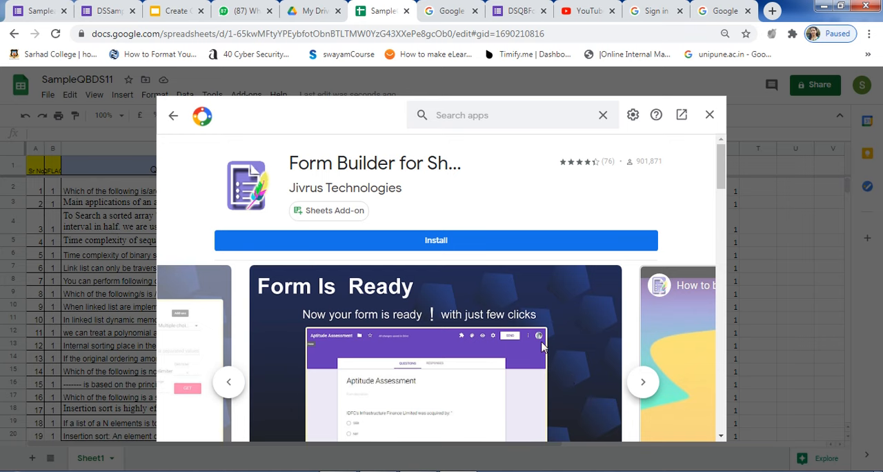
left_click(436, 242)
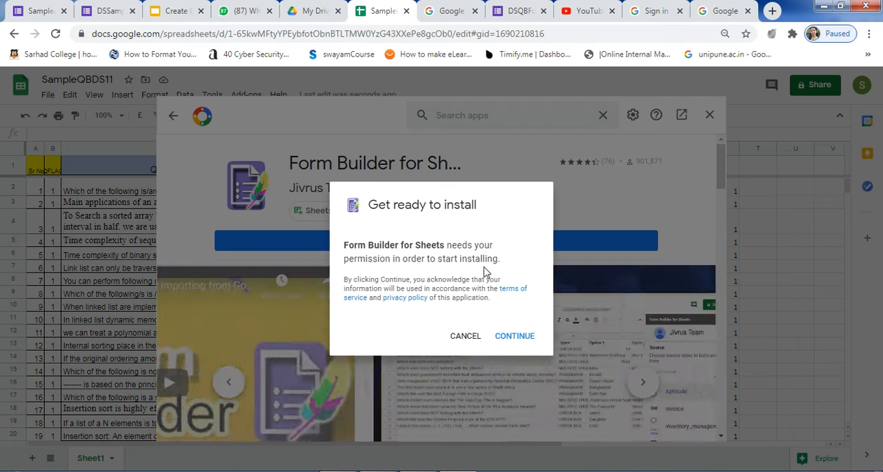
left_click(522, 338)
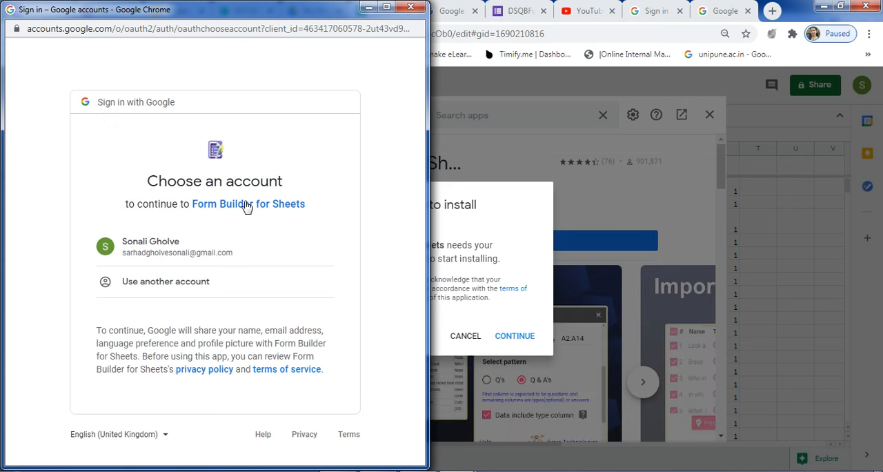
Authorize the installation with the listed Google account, allow the requested access and close the add-on marketplace.
left_click(165, 251)
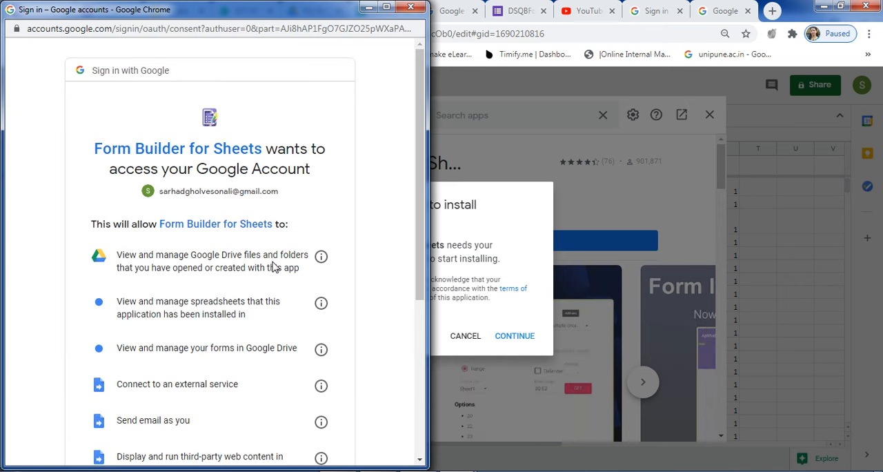
scroll(276, 266, "down", 3)
scroll(255, 276, "down", 1)
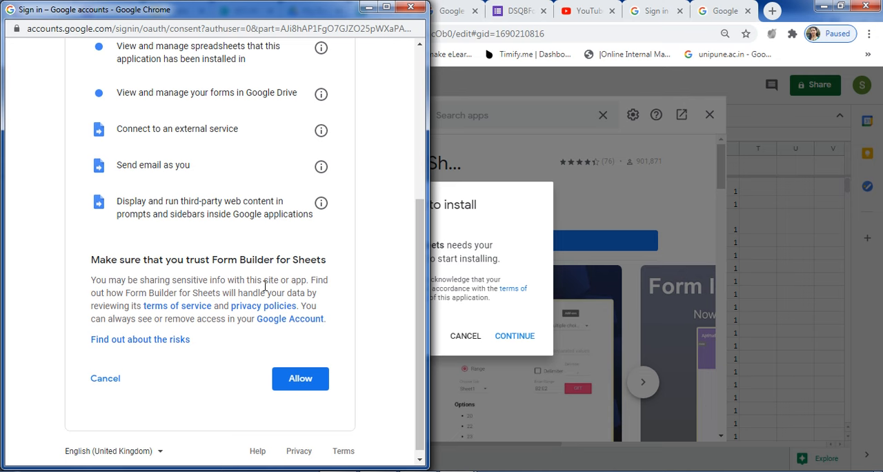
left_click(308, 383)
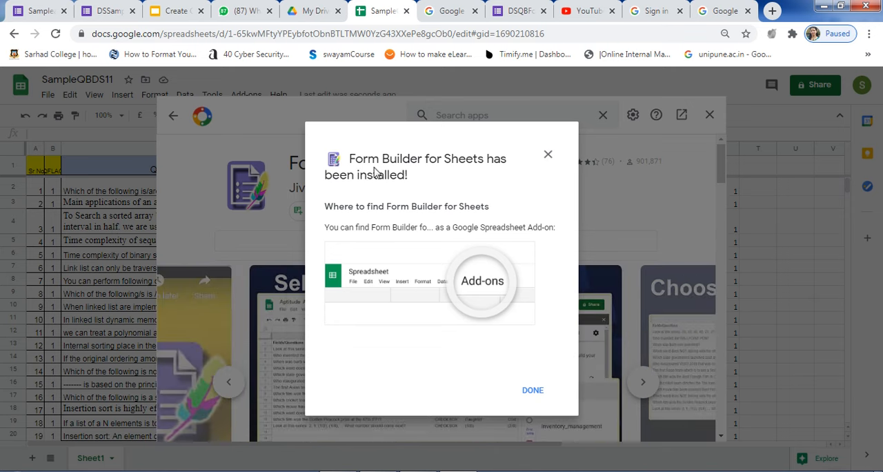
left_click(532, 393)
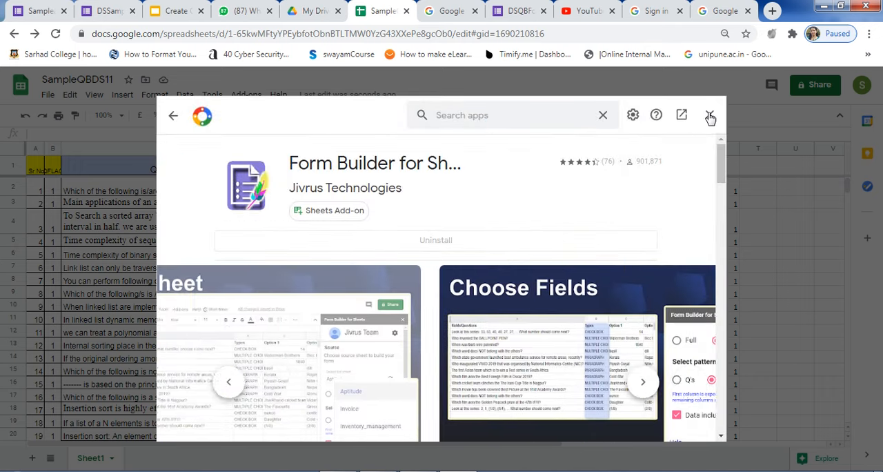
left_click(710, 115)
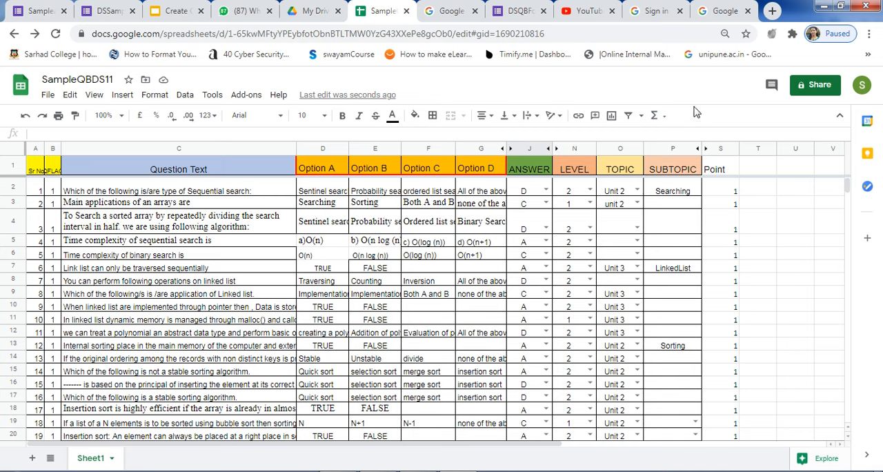
Start the Form Builder for Sheets add-on on the question bank spreadsheet.
left_click(252, 96)
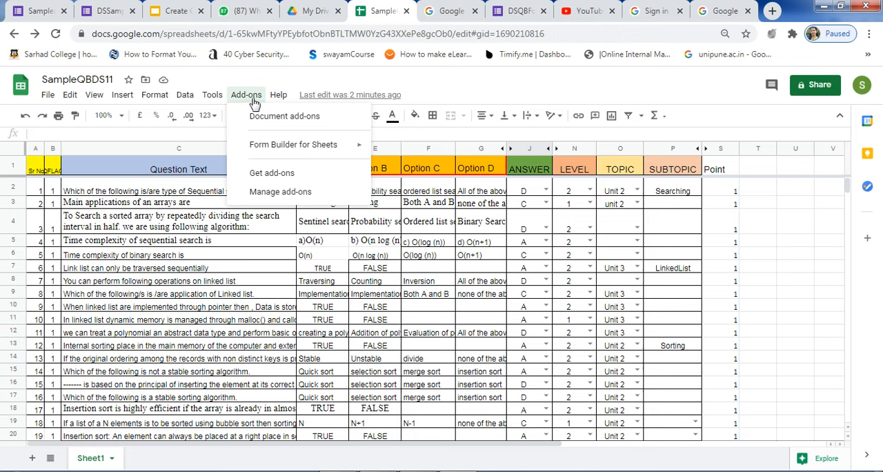
mouse_move(277, 156)
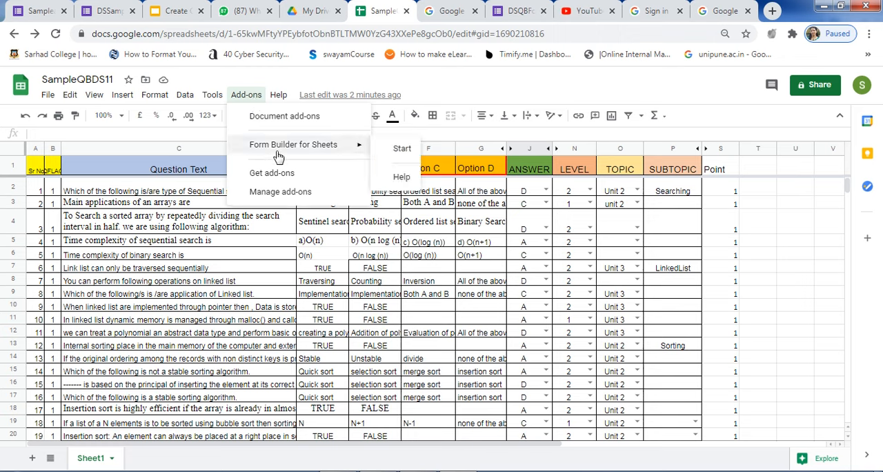
left_click(403, 149)
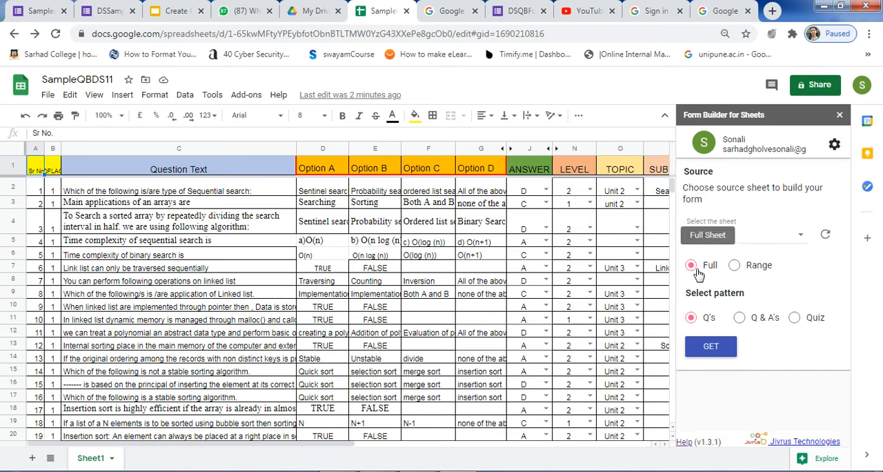
scroll(458, 282, "down", 2)
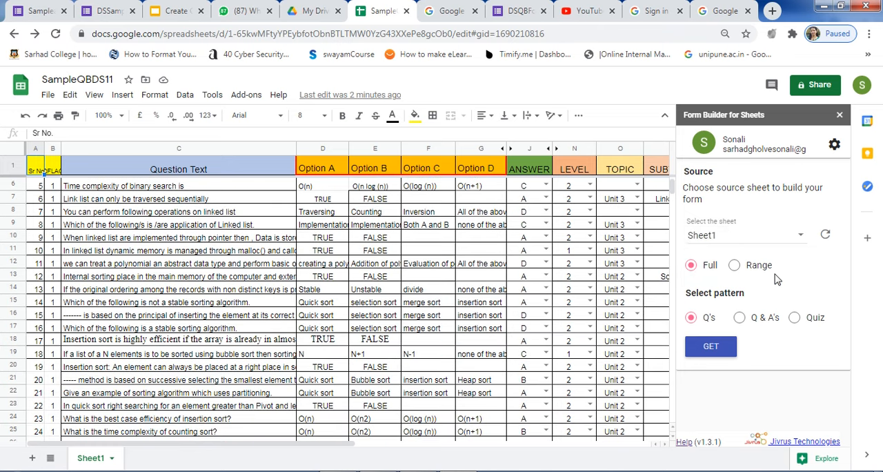
left_click(735, 266)
left_click_drag(38, 172, 875, 256)
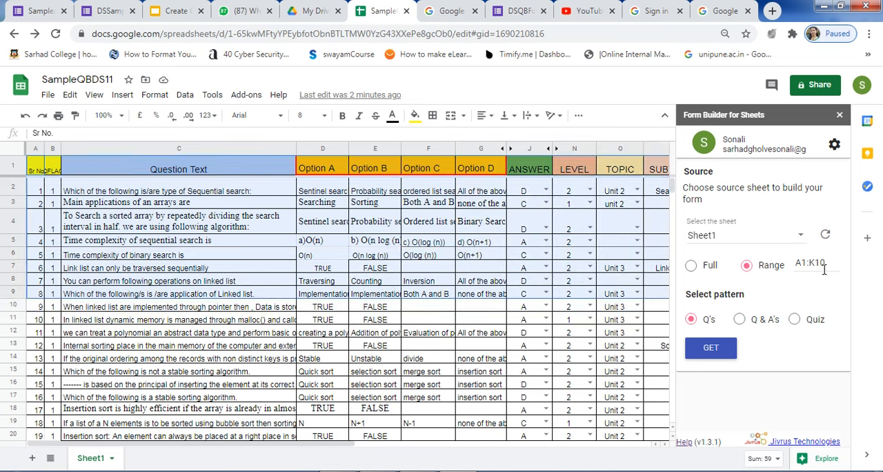
left_click(692, 266)
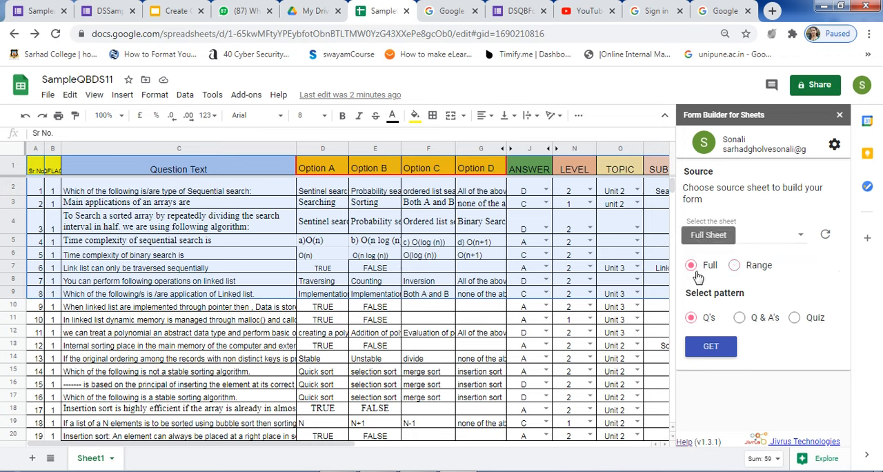
Choose the Quiz pattern for the full sheet and set the question column to C, the Question Text column.
left_click(794, 323)
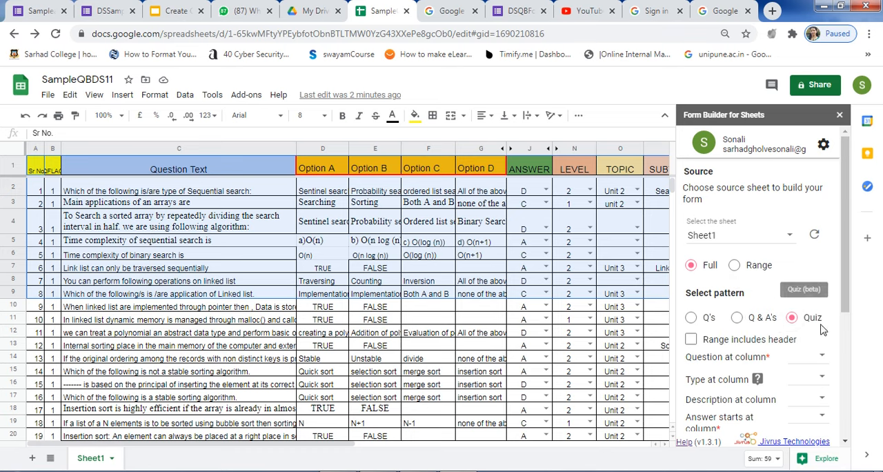
left_click_drag(847, 304, 855, 359)
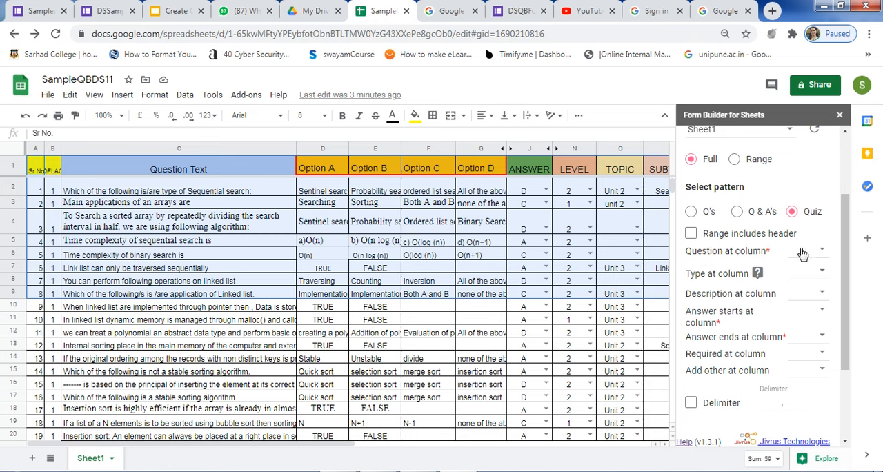
left_click(185, 148)
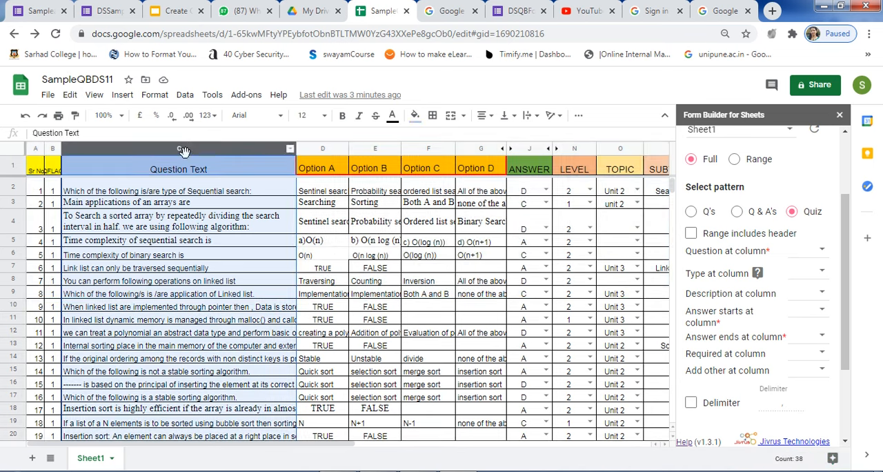
left_click(227, 171)
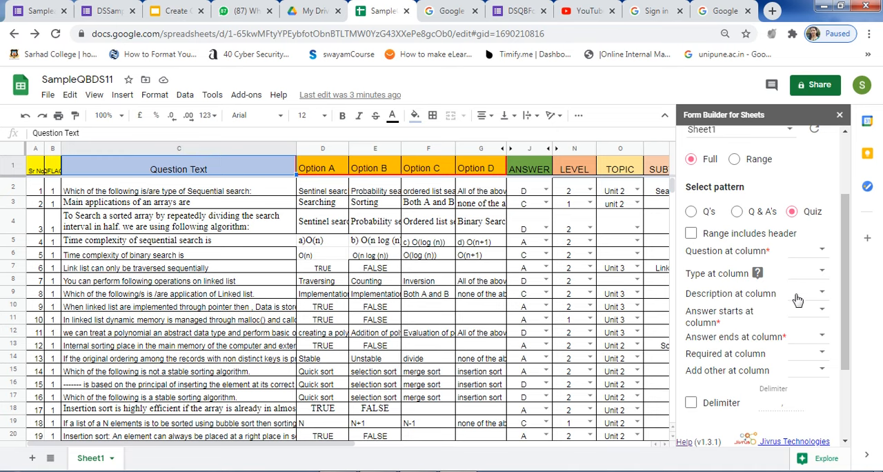
left_click(821, 252)
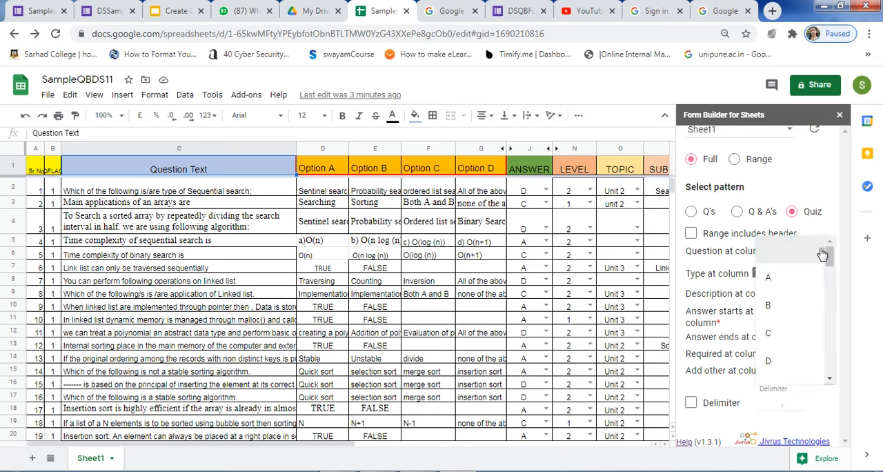
left_click(773, 333)
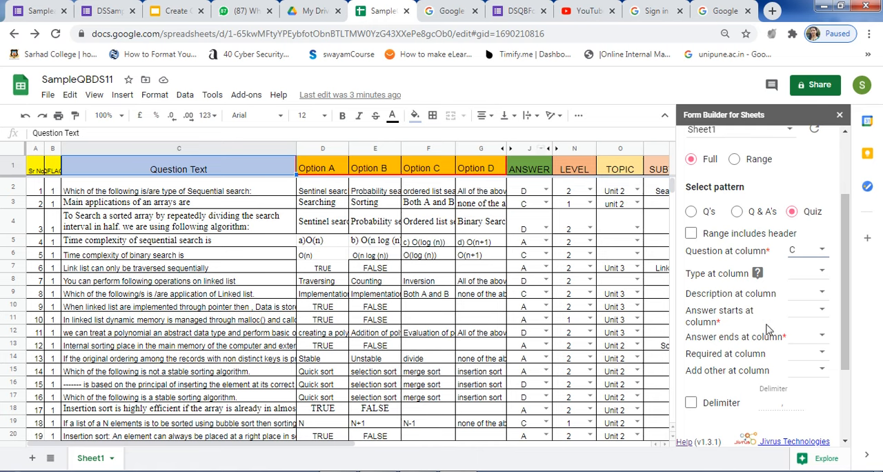
Set the answer options to start at column D and end at column G.
left_click(822, 310)
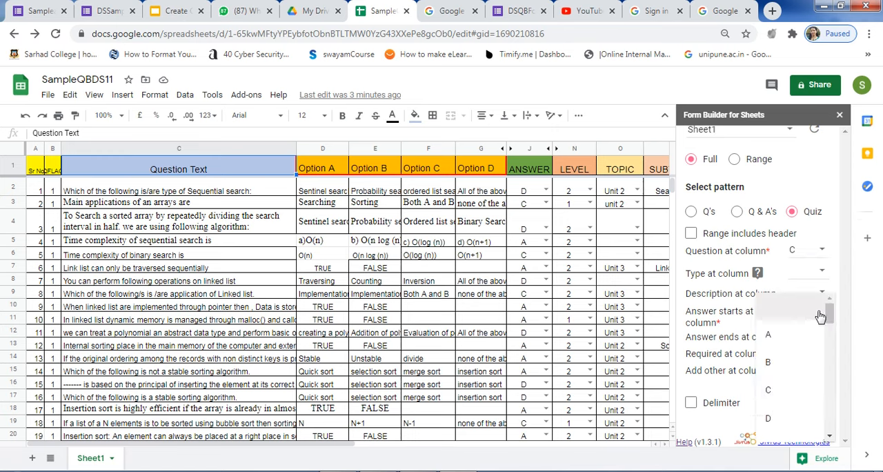
left_click(774, 418)
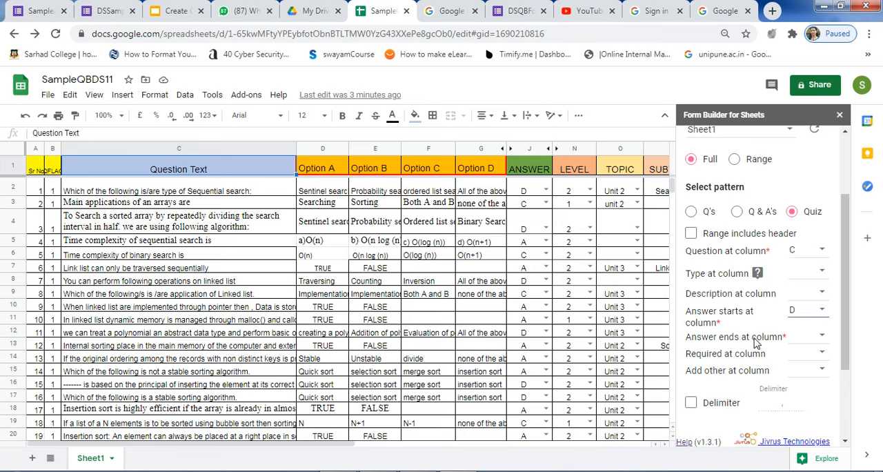
left_click(822, 337)
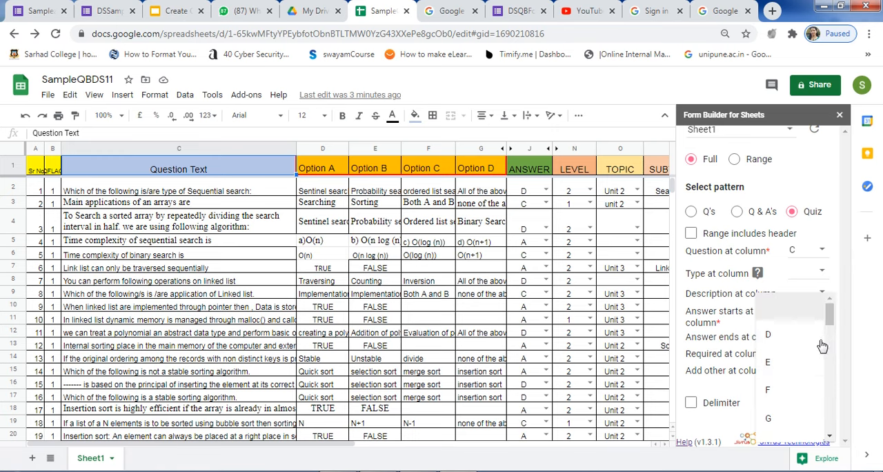
left_click(781, 421)
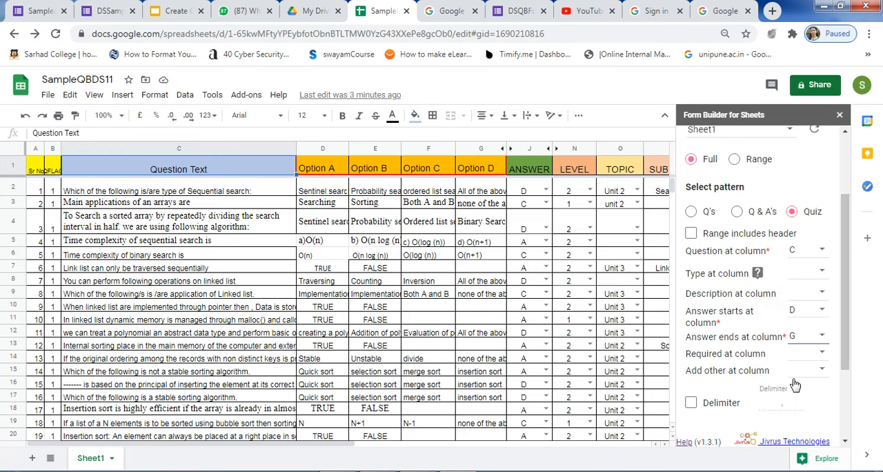
Set the correct answer column to J, the ANSWER column.
scroll(794, 311, "down", 2)
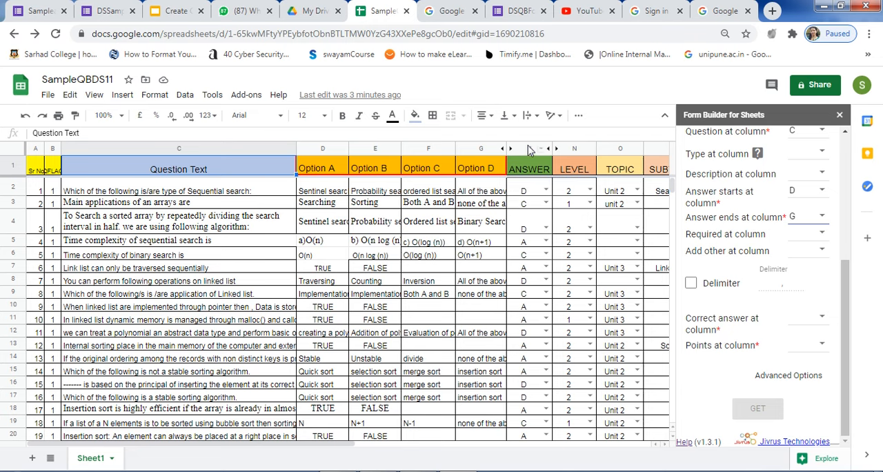
left_click(823, 320)
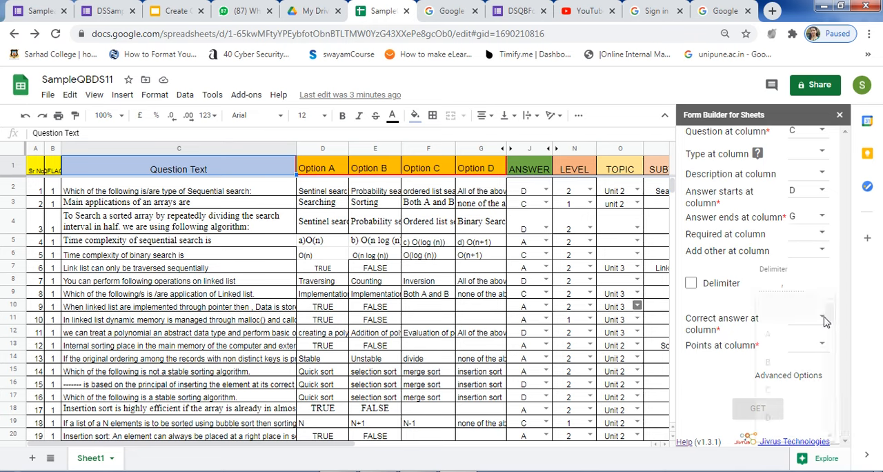
scroll(794, 394, "down", 2)
scroll(794, 397, "down", 1)
left_click(778, 394)
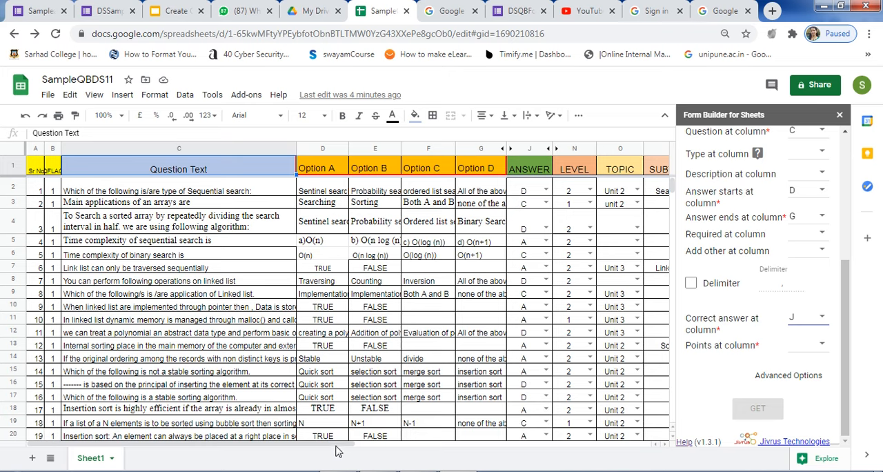
Find the Point column in the sheet and set the points column to S.
left_click_drag(341, 449, 459, 447)
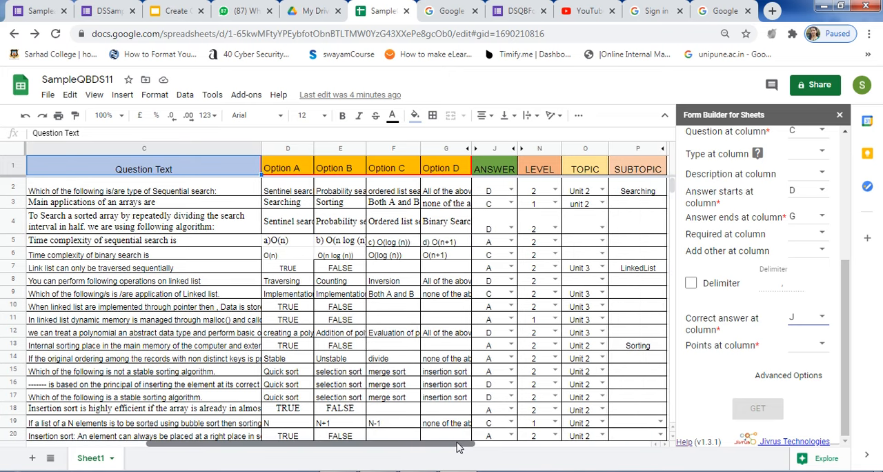
left_click_drag(387, 449, 487, 451)
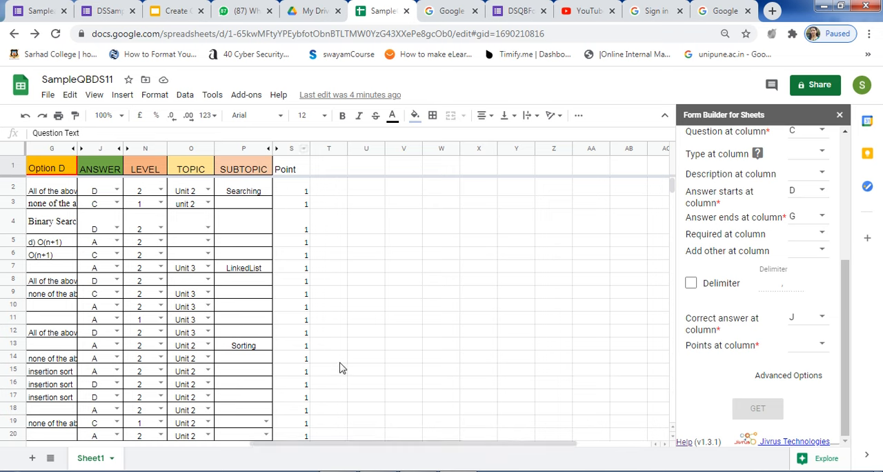
left_click(822, 347)
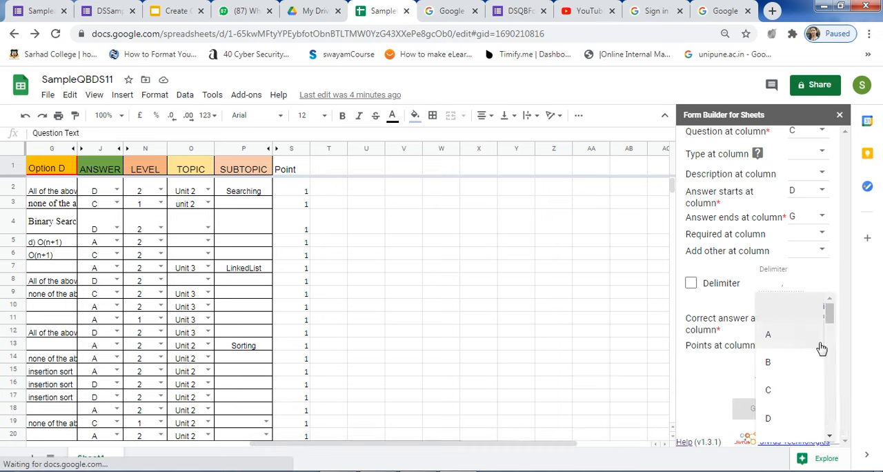
scroll(799, 395, "down", 4)
scroll(799, 395, "down", 3)
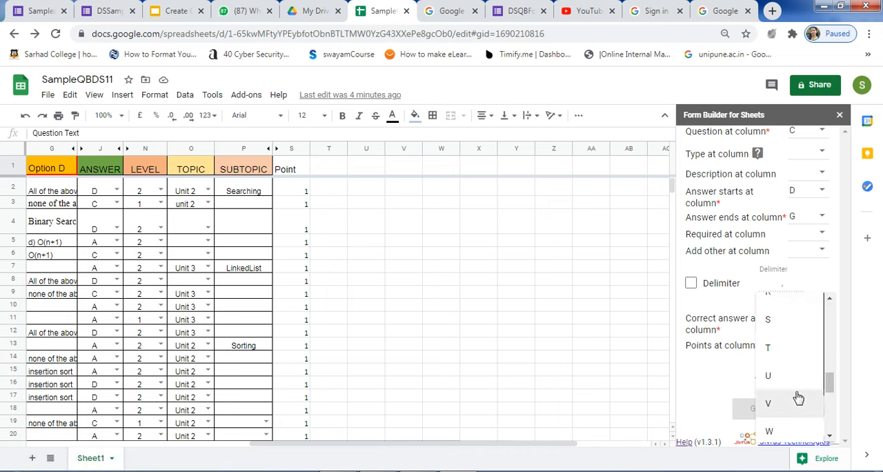
left_click(772, 319)
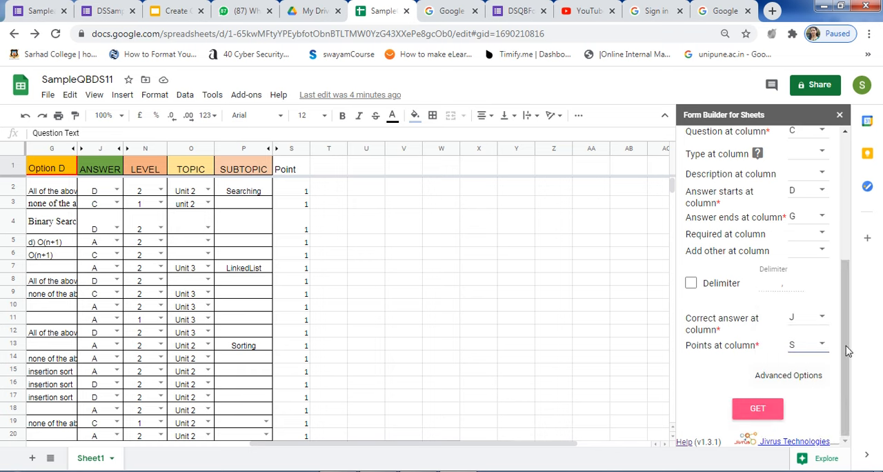
Get the questions from the sheet with the chosen quiz columns and bring the ready-to-import list into view.
mouse_move(849, 323)
left_mouse_down()
mouse_move(860, 225)
mouse_move(843, 331)
left_mouse_up()
left_click(760, 410)
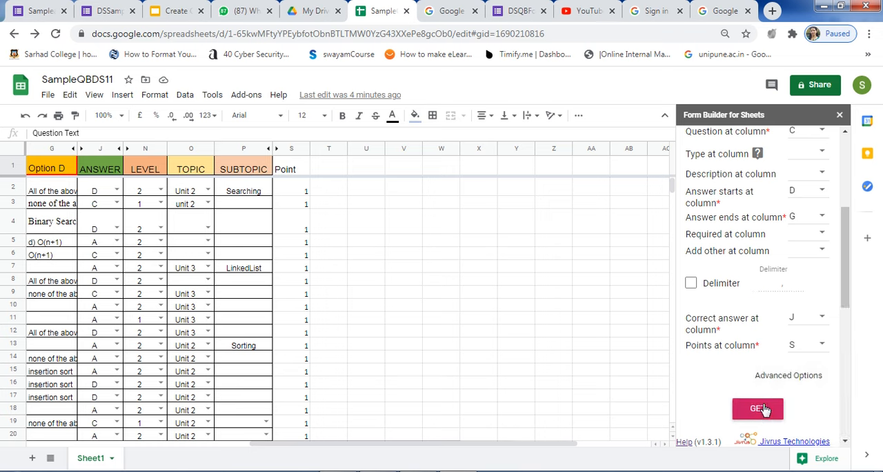
left_click_drag(846, 289, 849, 366)
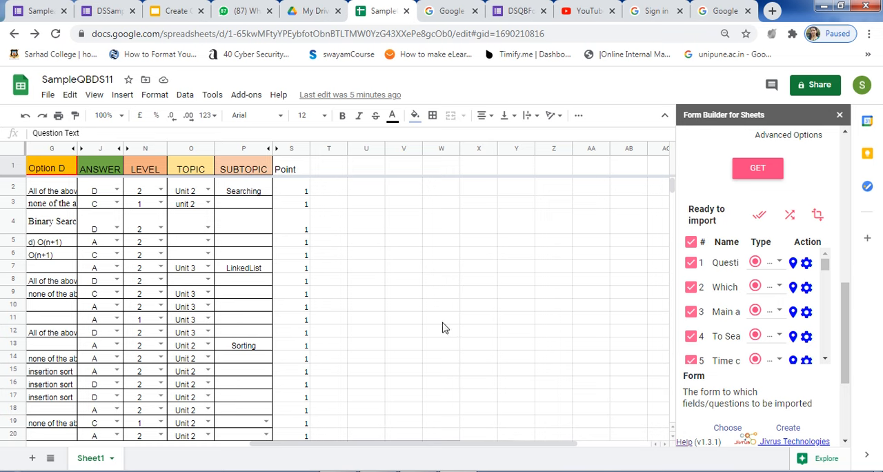
Deselect the header entry, item 1, and questions 36 to 38 in the ready-to-import list.
left_click_drag(423, 449, 183, 417)
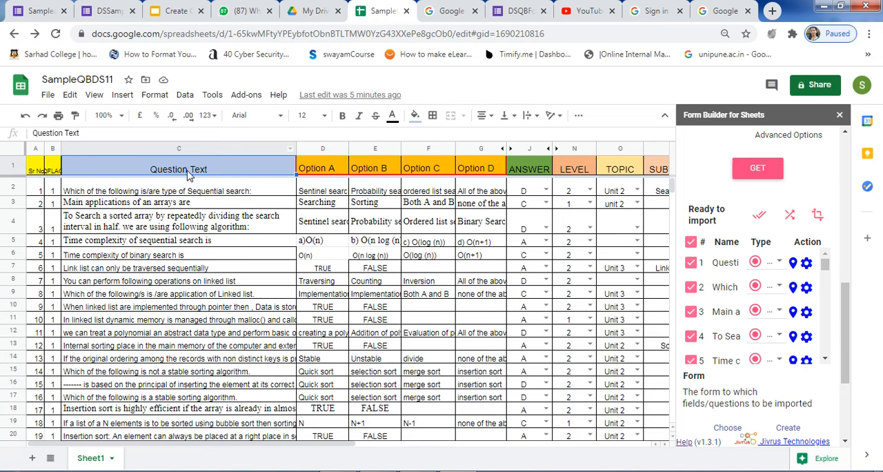
left_click(691, 262)
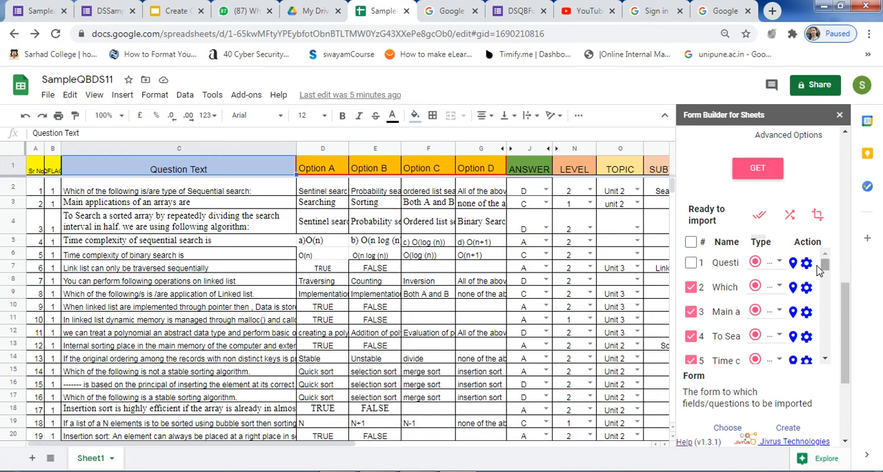
scroll(699, 294, "down", 10)
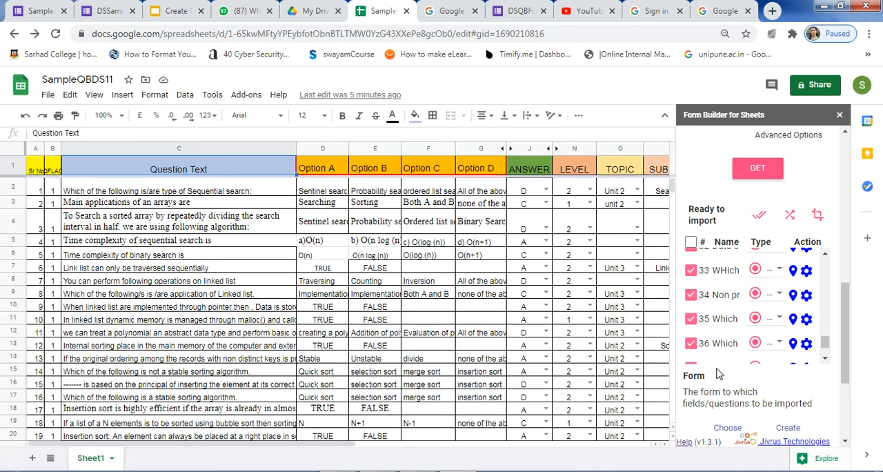
scroll(719, 335, "down", 1)
scroll(719, 343, "down", 2)
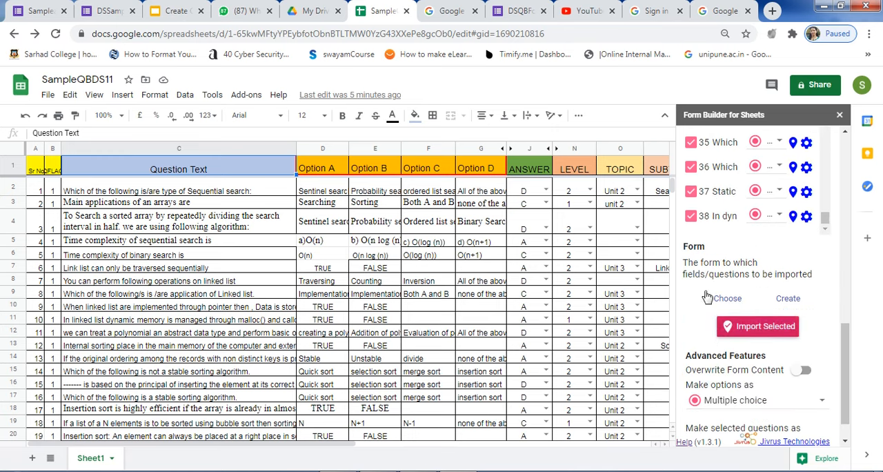
left_click(691, 216)
left_click(690, 191)
left_click(691, 169)
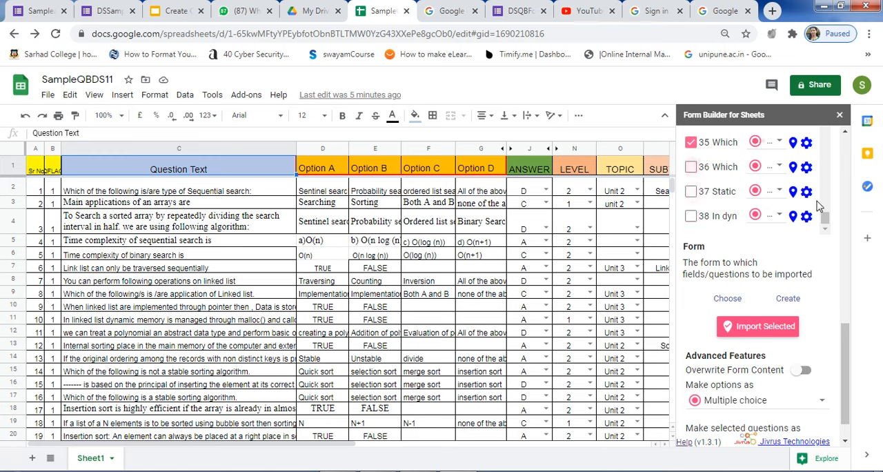
Deselect questions 30 to 35 in the ready-to-import list.
left_click_drag(826, 219, 826, 214)
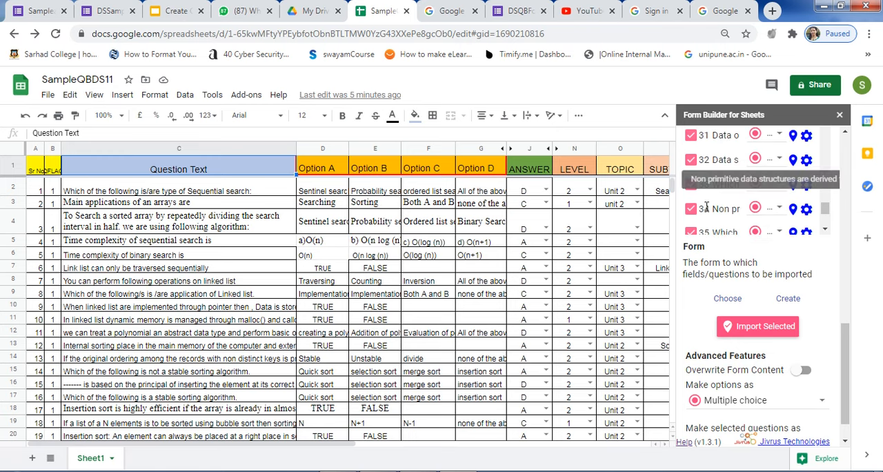
scroll(695, 203, "down", 1)
left_click(691, 169)
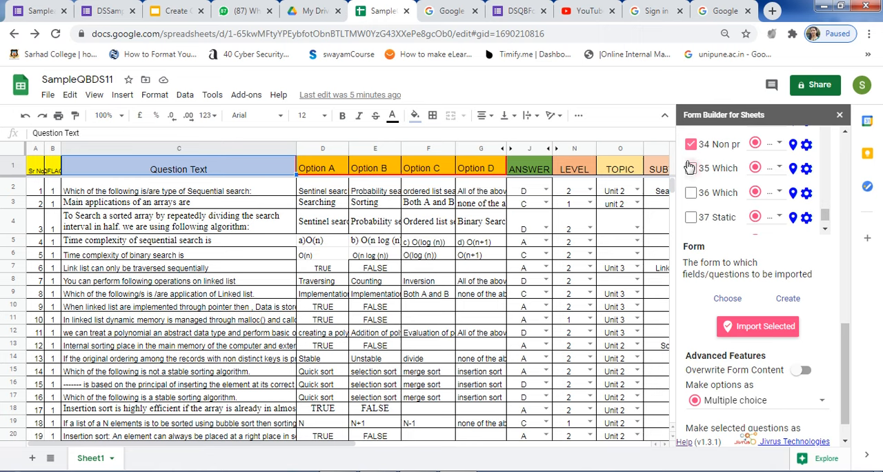
left_click(691, 144)
scroll(694, 185, "up", 1)
left_click(693, 185)
left_click(691, 162)
scroll(699, 178, "up", 1)
left_click(691, 199)
left_click(690, 174)
Deselect questions 24 to 29 in the ready-to-import list.
scroll(692, 180, "up", 1)
left_click(690, 217)
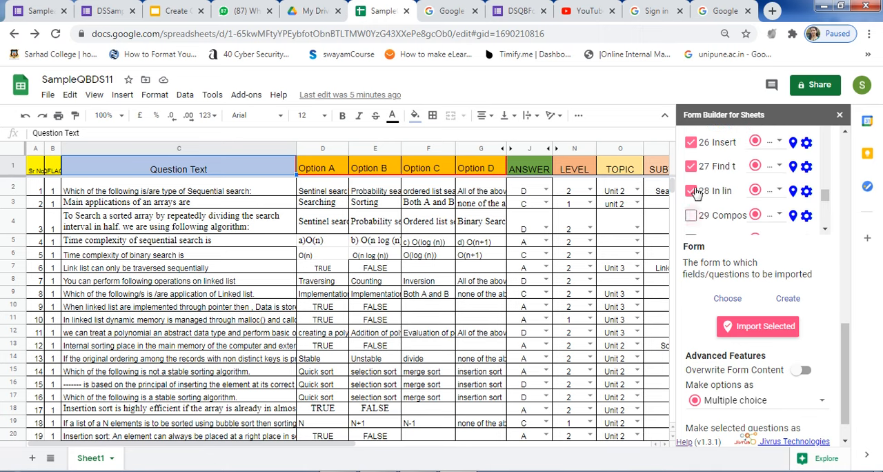
left_click(692, 168)
scroll(700, 198, "down", 1)
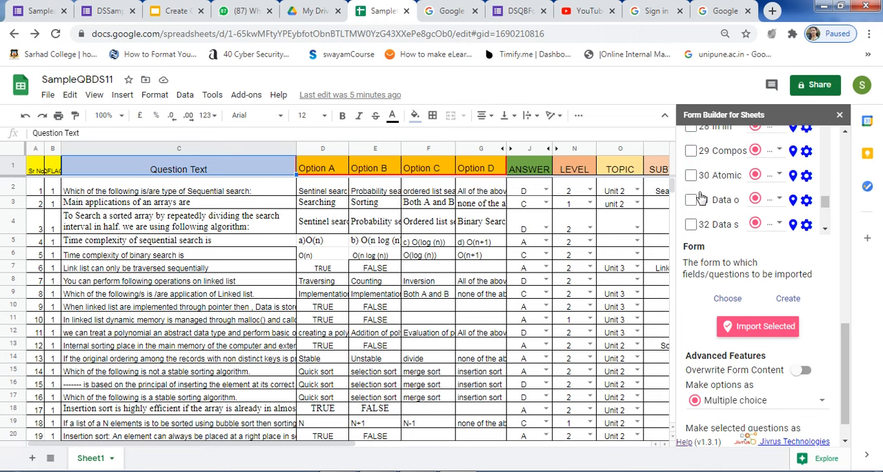
scroll(698, 196, "up", 1)
scroll(695, 202, "up", 1)
left_click(691, 207)
left_click(692, 158)
Deselect questions 21 to 23 in the ready-to-import list, keeping the questions up to number 20 selected.
scroll(704, 186, "up", 1)
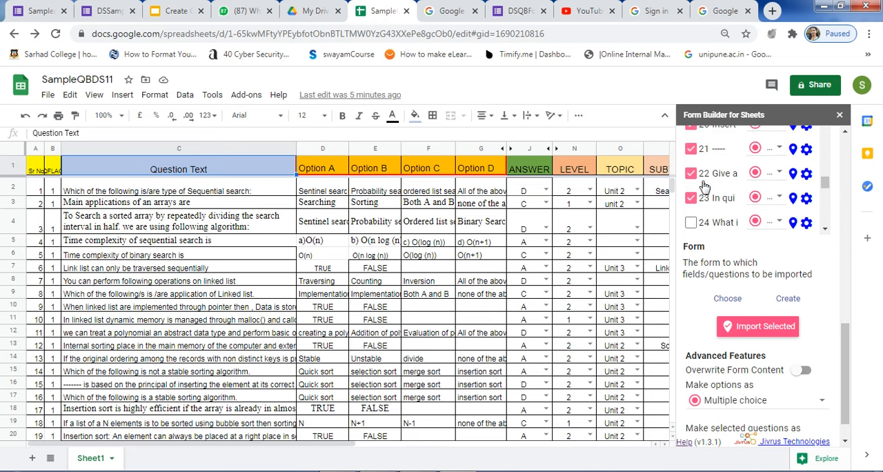
left_click(691, 199)
left_click(690, 174)
left_click(691, 149)
scroll(711, 190, "up", 1)
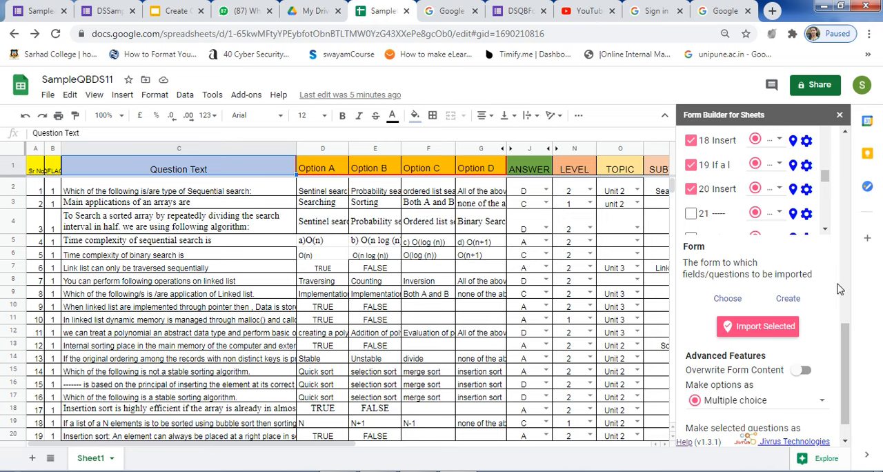
Create a new destination form named SampleQuizDS12 for the imported questions.
scroll(838, 290, "down", 1)
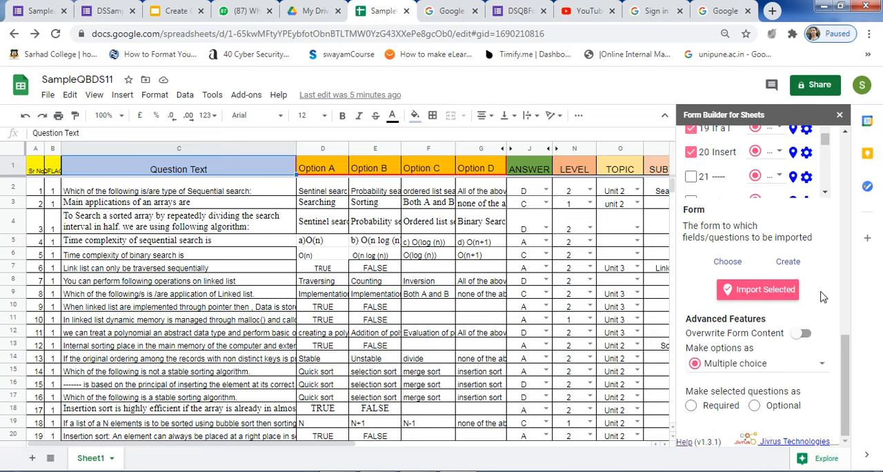
left_click(788, 262)
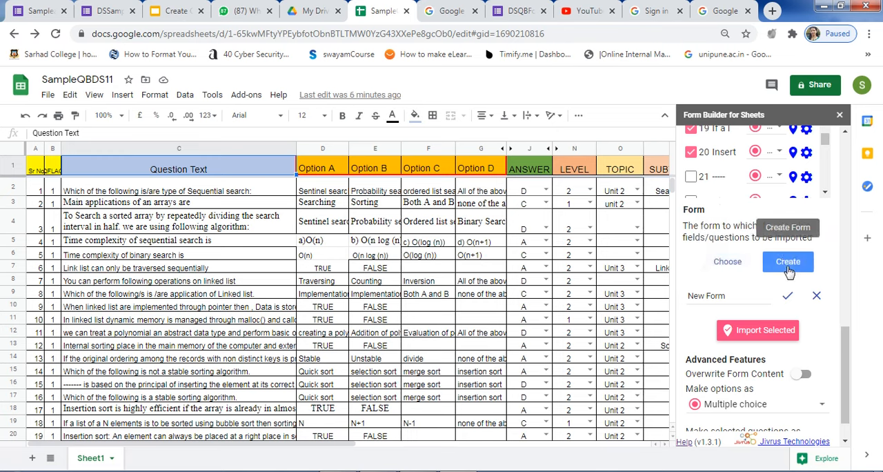
left_click(738, 297)
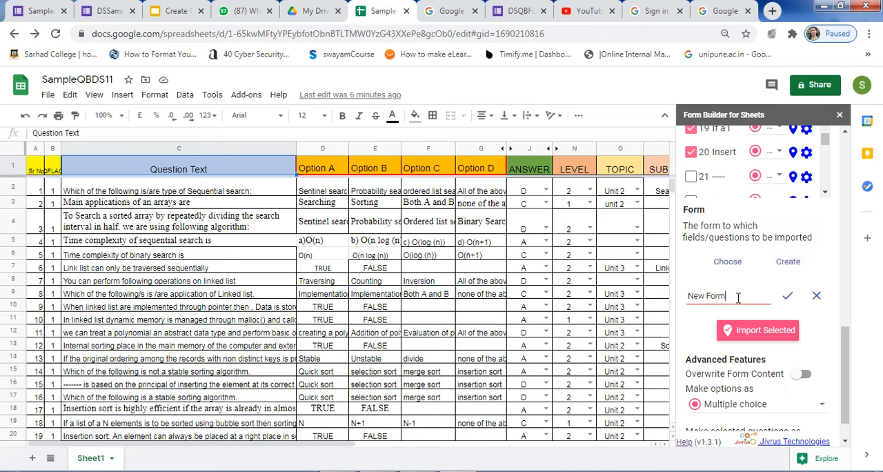
key("BackSpace")
key("BackSpace")
key("BackSpace")
key("BackSpace")
key("BackSpace")
key("BackSpace")
key("BackSpace")
left_click(692, 318)
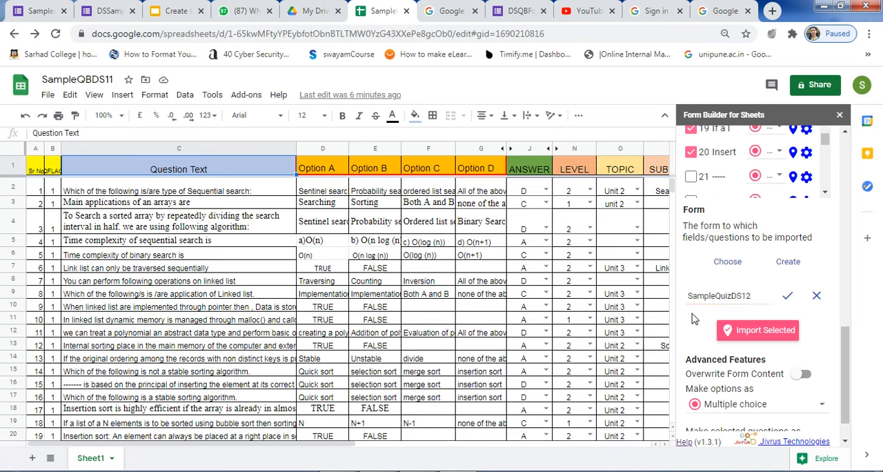
left_click(787, 296)
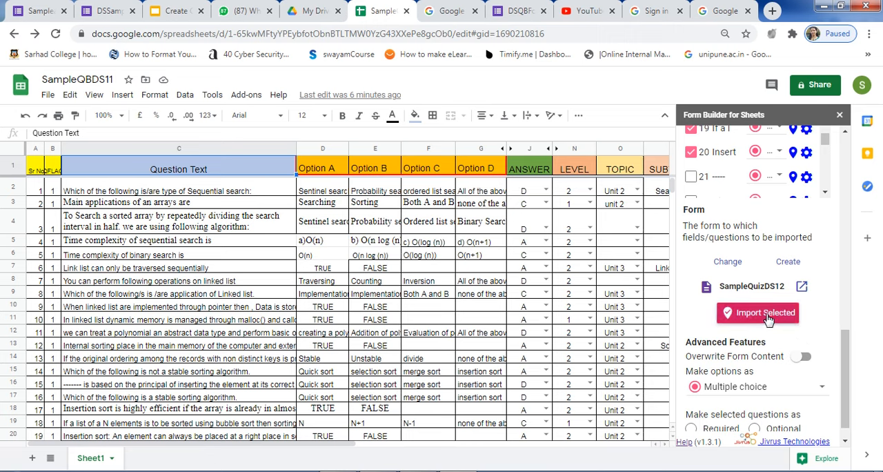
Import the selected questions into the SampleQuizDS12 form and open the form for editing.
scroll(768, 320, "down", 1)
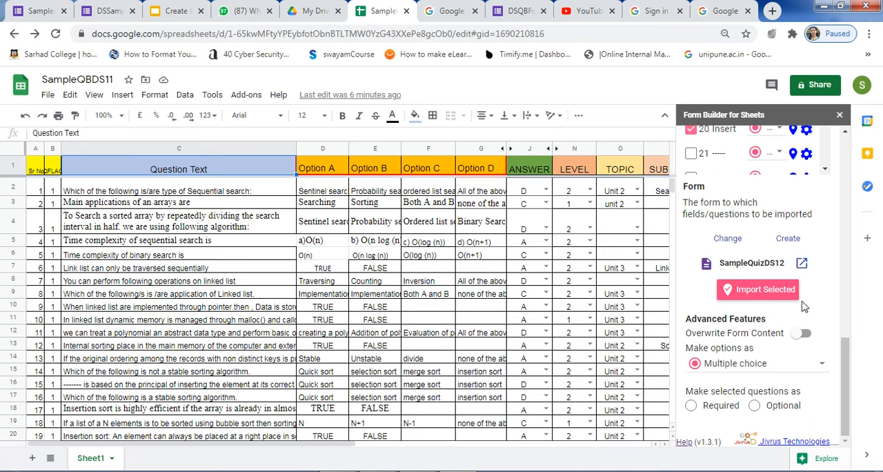
left_click(769, 293)
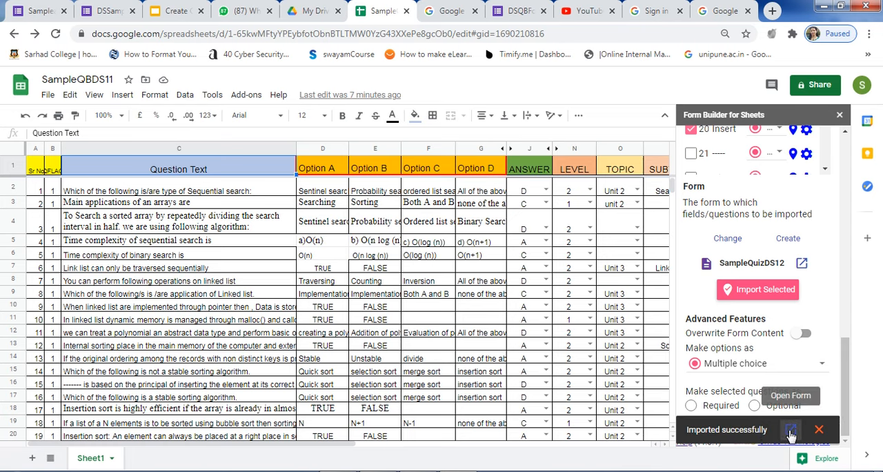
left_click(791, 433)
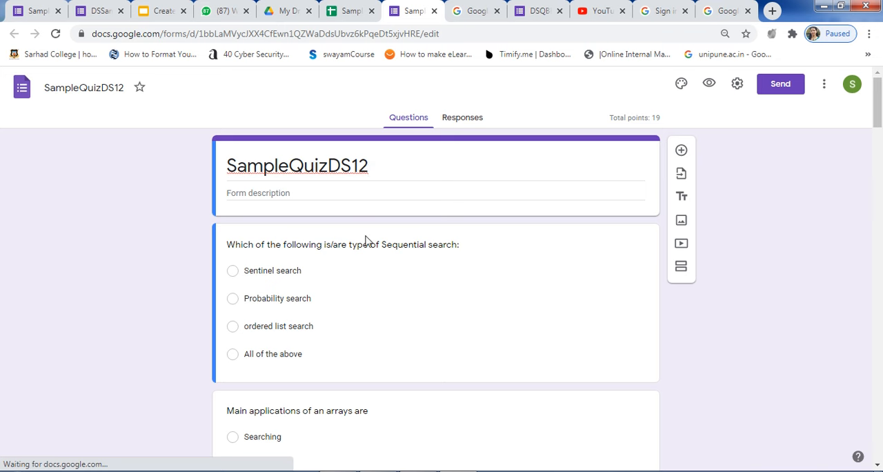
Review the imported questions and options in the form against the question bank in Excel, and view the form's responses.
scroll(334, 274, "down", 3)
scroll(336, 266, "up", 2)
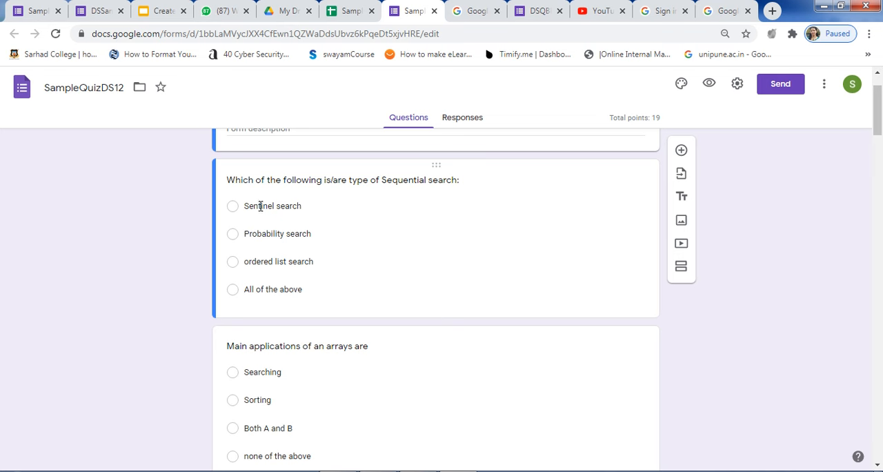
key("alt+Tab")
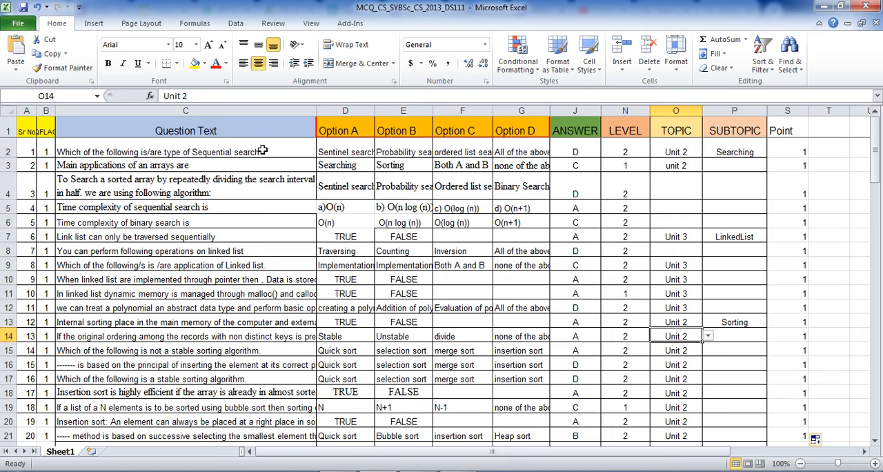
key("alt+Tab")
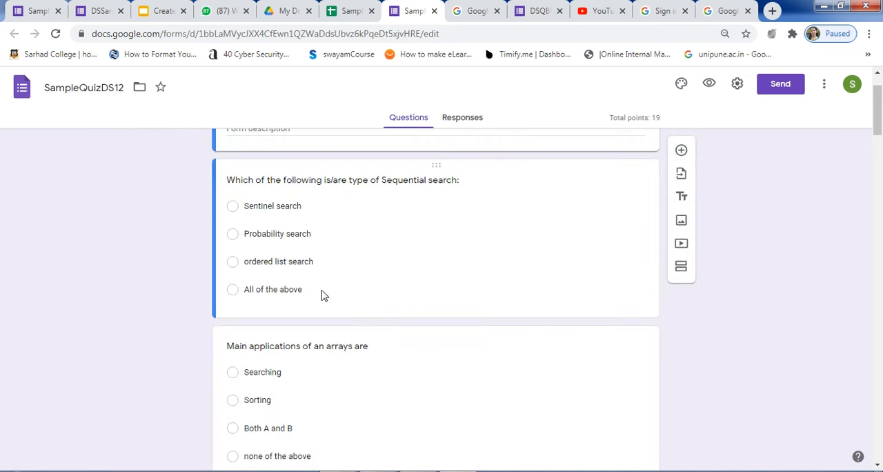
scroll(460, 305, "up", 1)
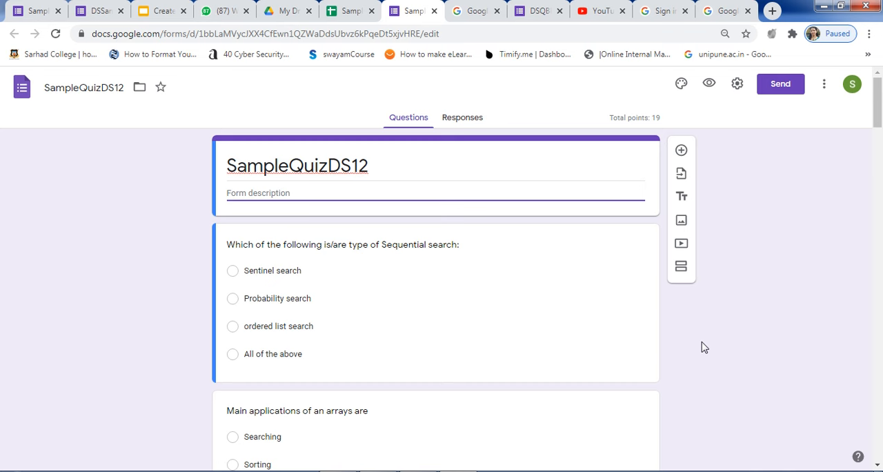
scroll(702, 347, "down", 15)
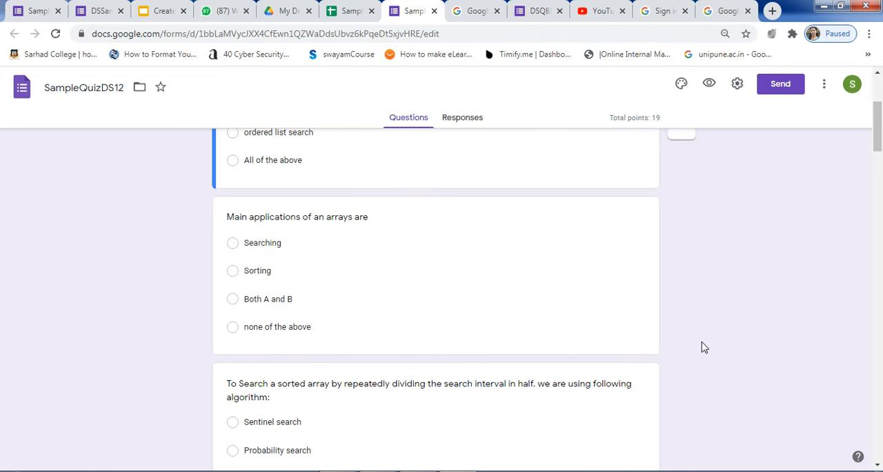
scroll(696, 344, "down", 20)
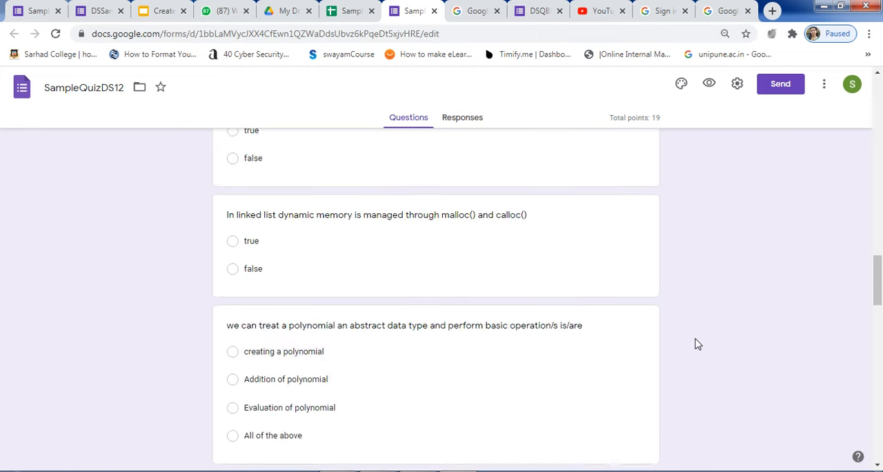
left_click(460, 123)
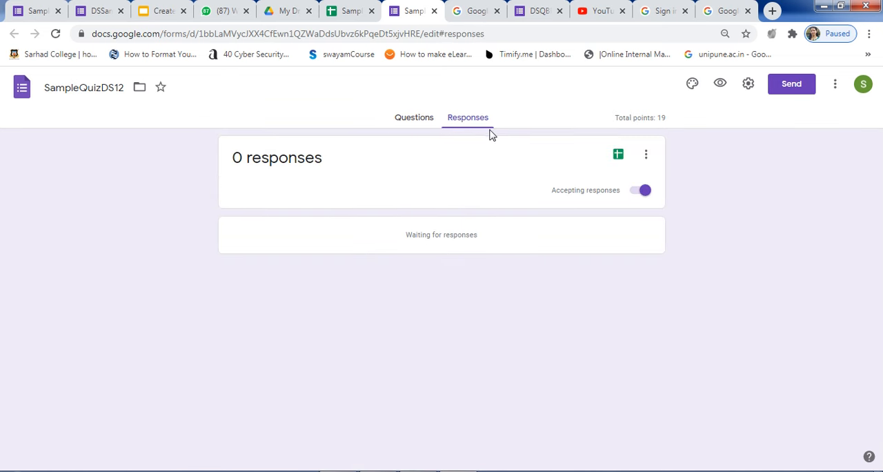